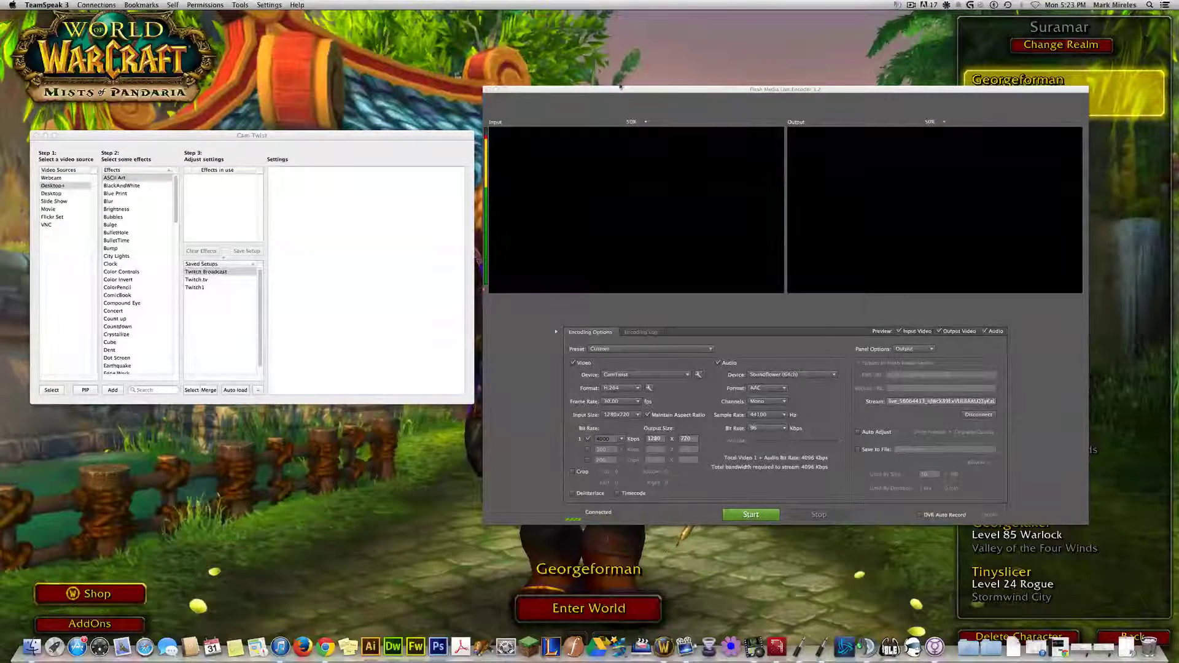
Step: Bring World of Warcraft to the front and switch to CamTwist
key("super+Tab")
key("super+Tab")
key("super+Tab")
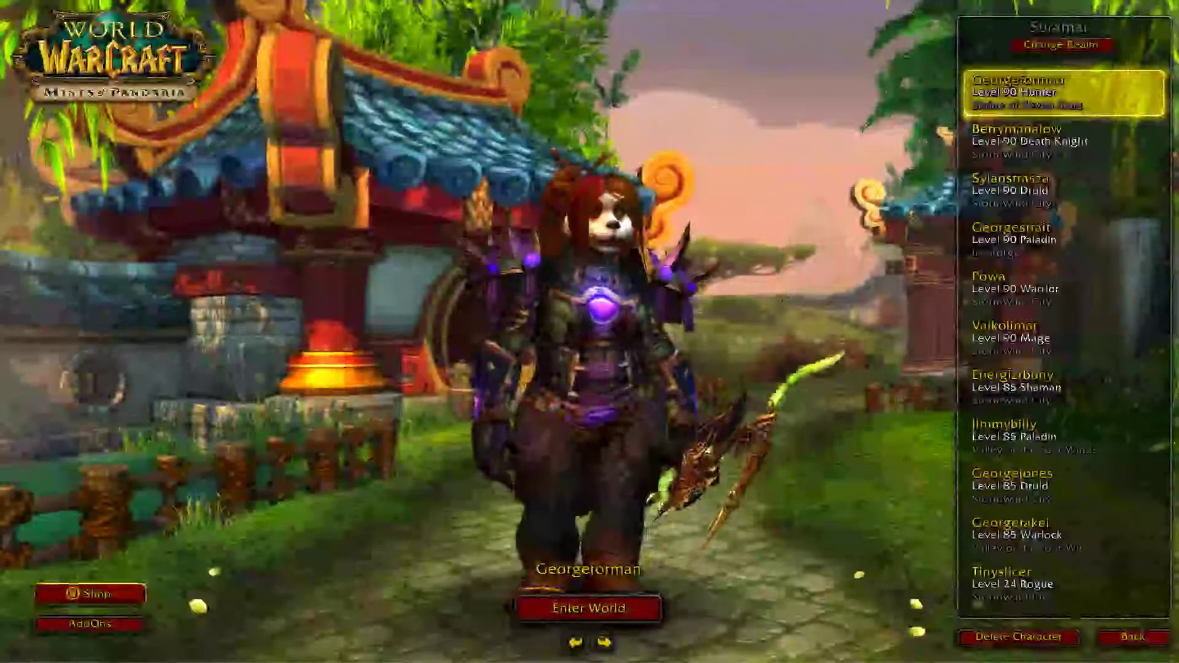
key("super+Tab")
key("super+Tab")
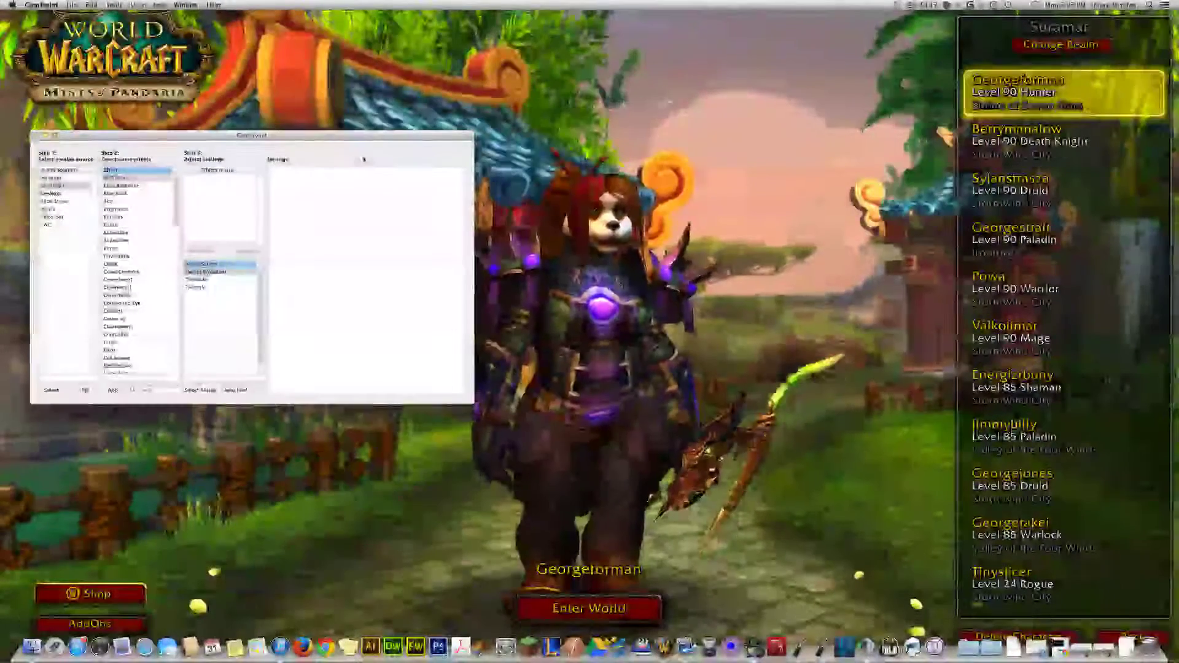
Step: Review the video apps, video devices and general settings in the CamTwist preferences, including frame rate and video size
left_click(41, 5)
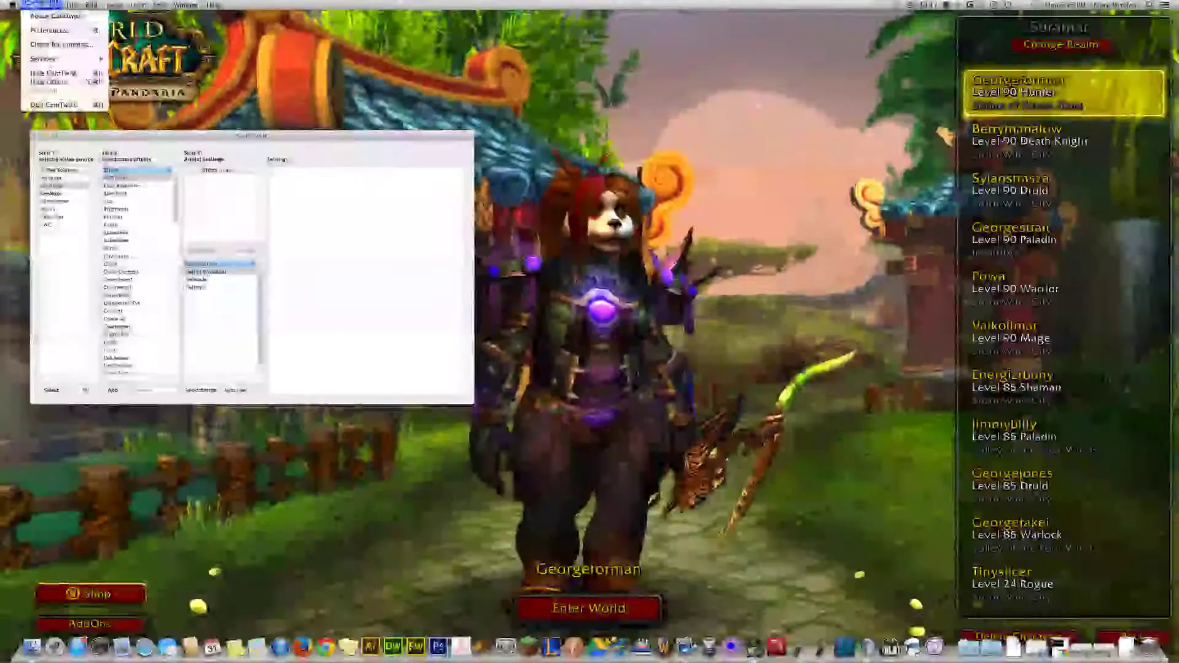
left_click(56, 31)
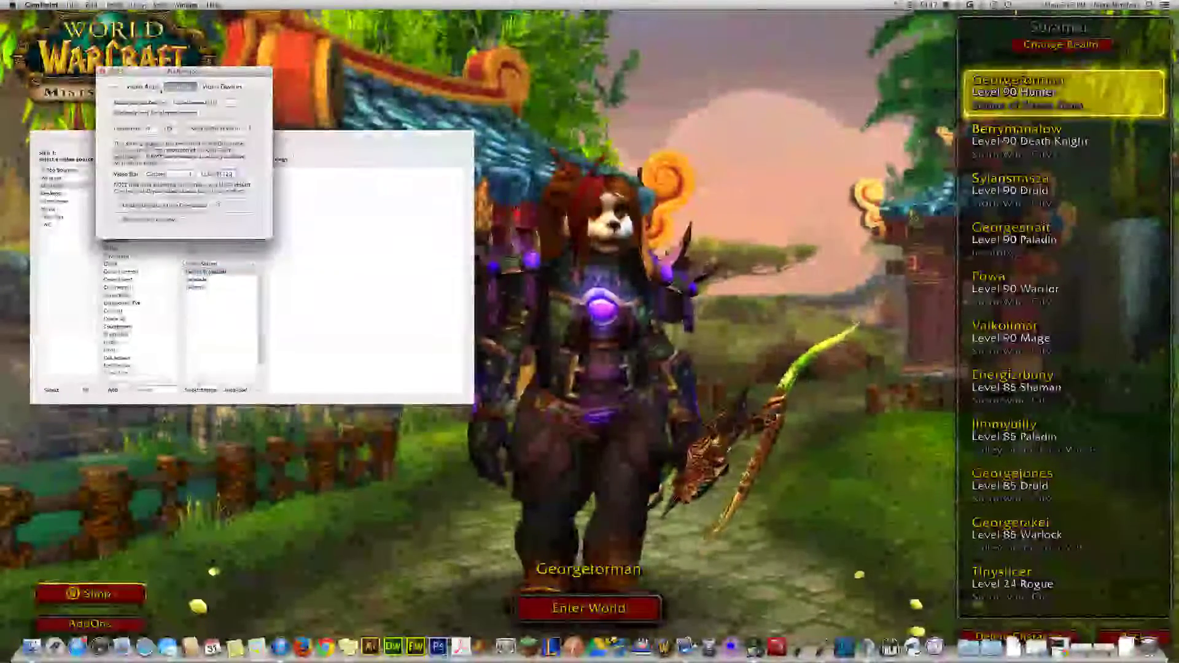
left_click(144, 86)
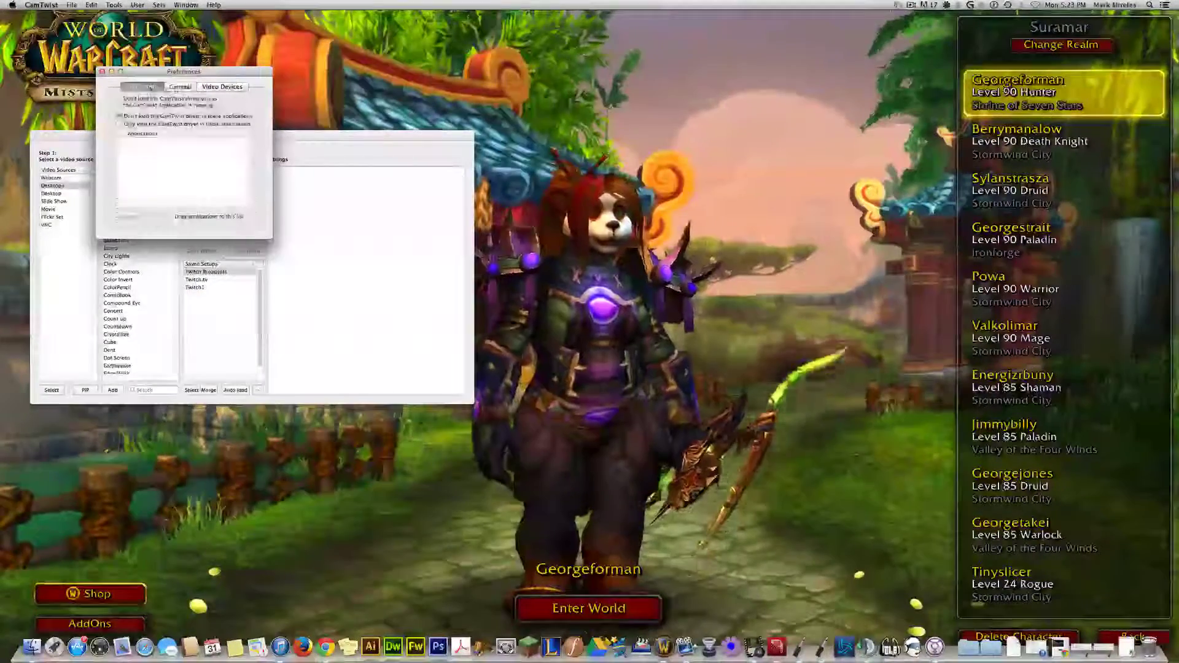
left_click(223, 86)
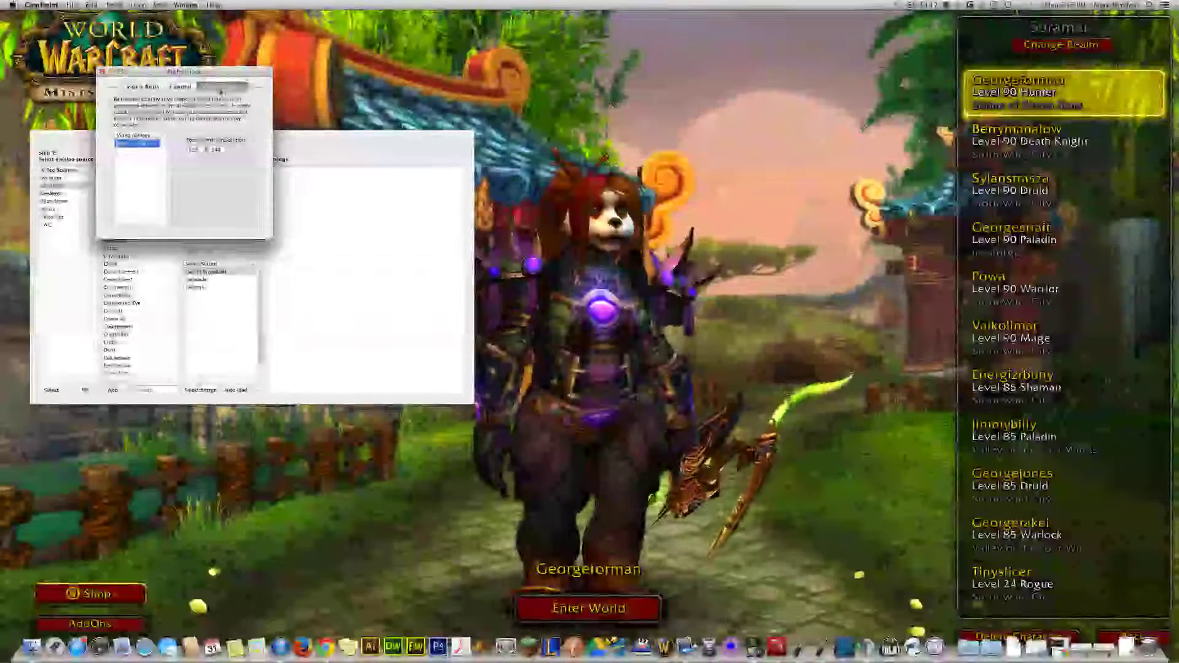
left_click(181, 87)
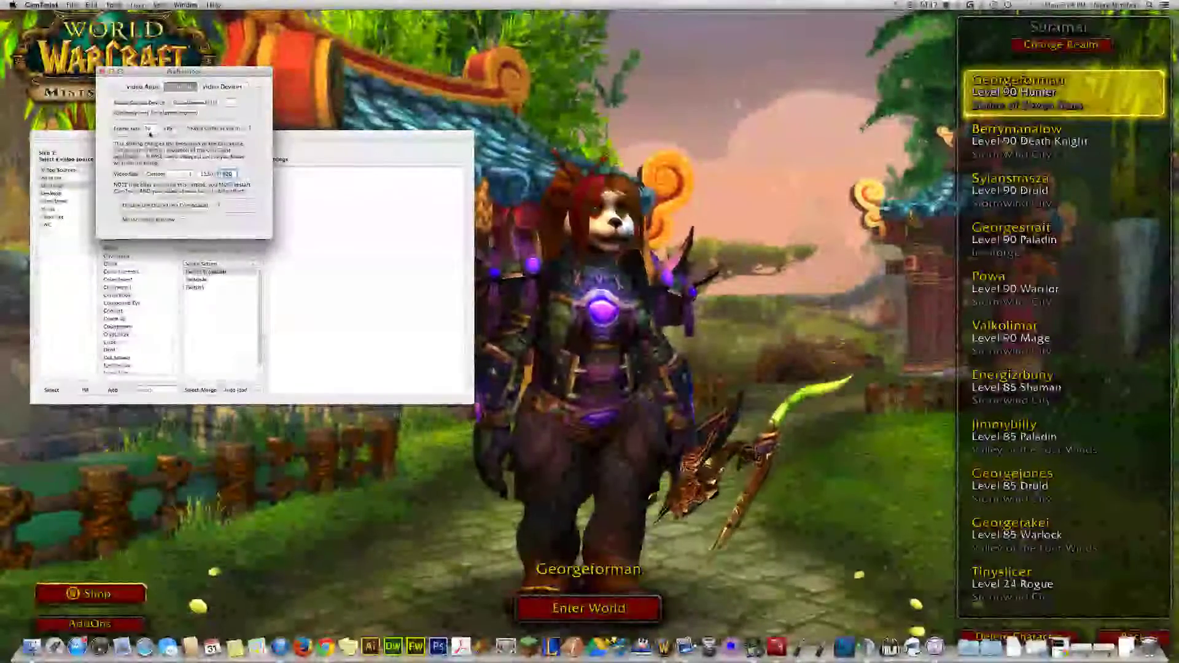
double_click(148, 129)
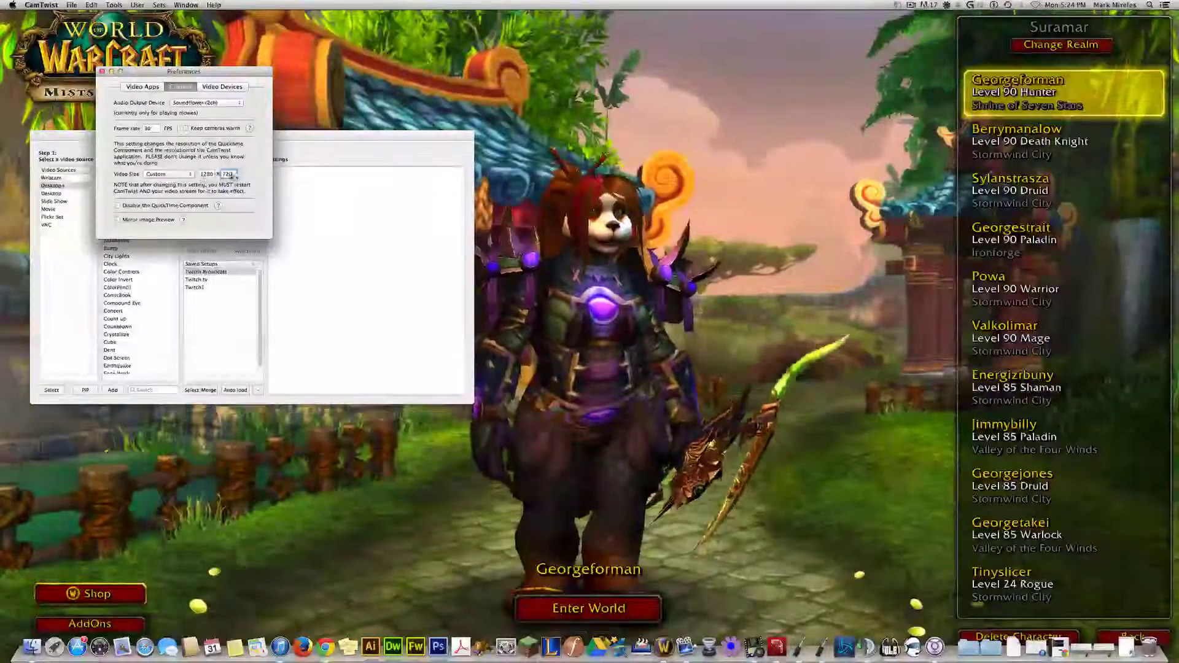
left_click_drag(201, 174, 224, 176)
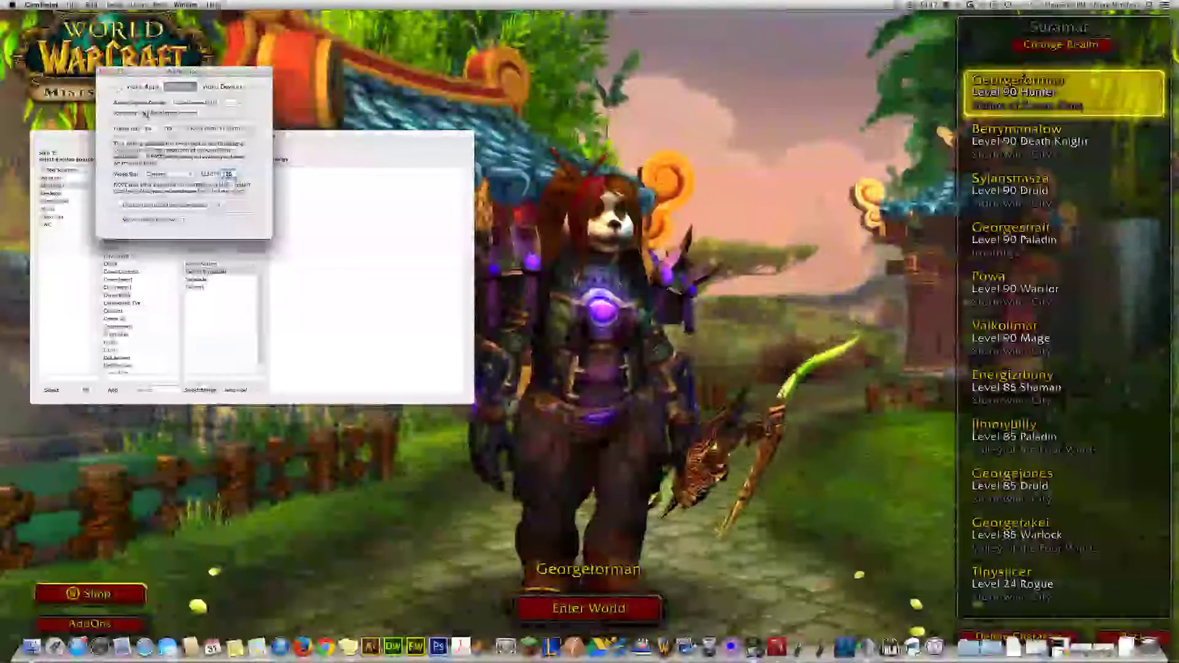
left_click(102, 72)
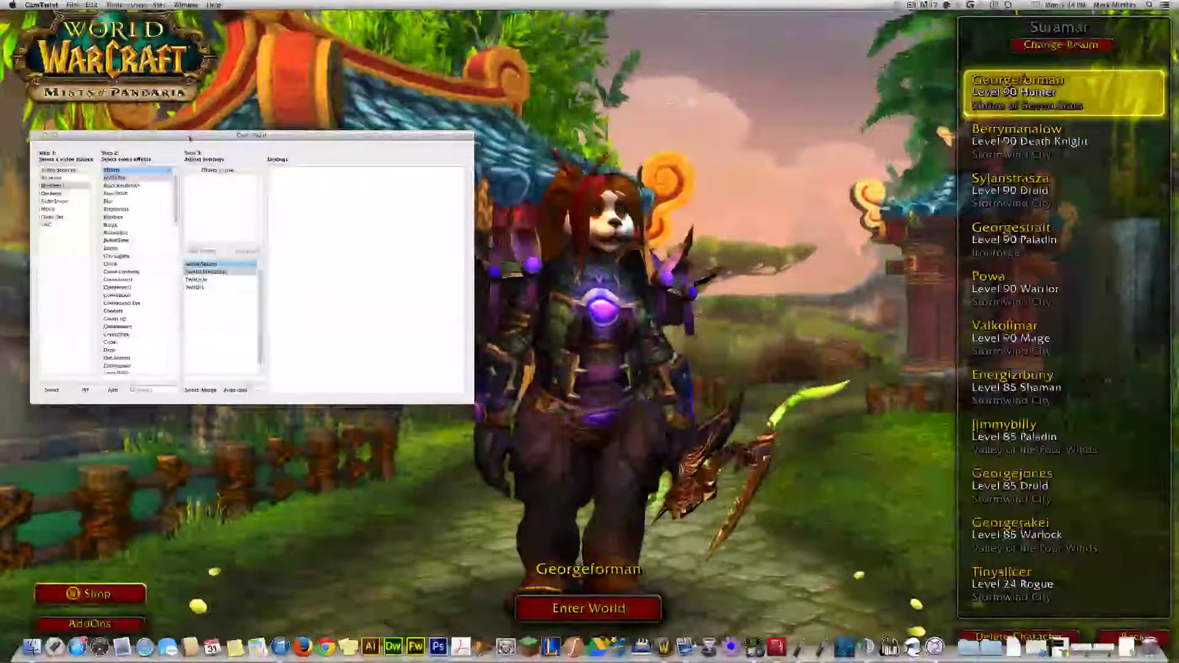
Step: Activate Desktop+ as the video source and confine it to the World of Warcraft application window
left_click_drag(190, 134, 185, 140)
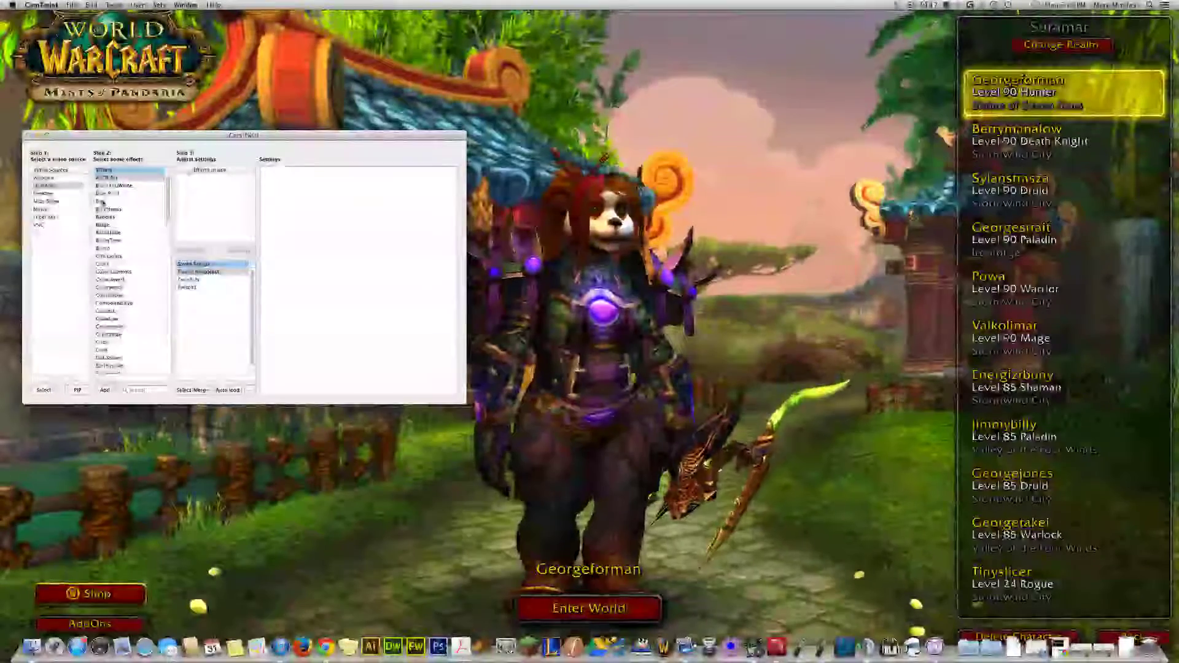
double_click(50, 184)
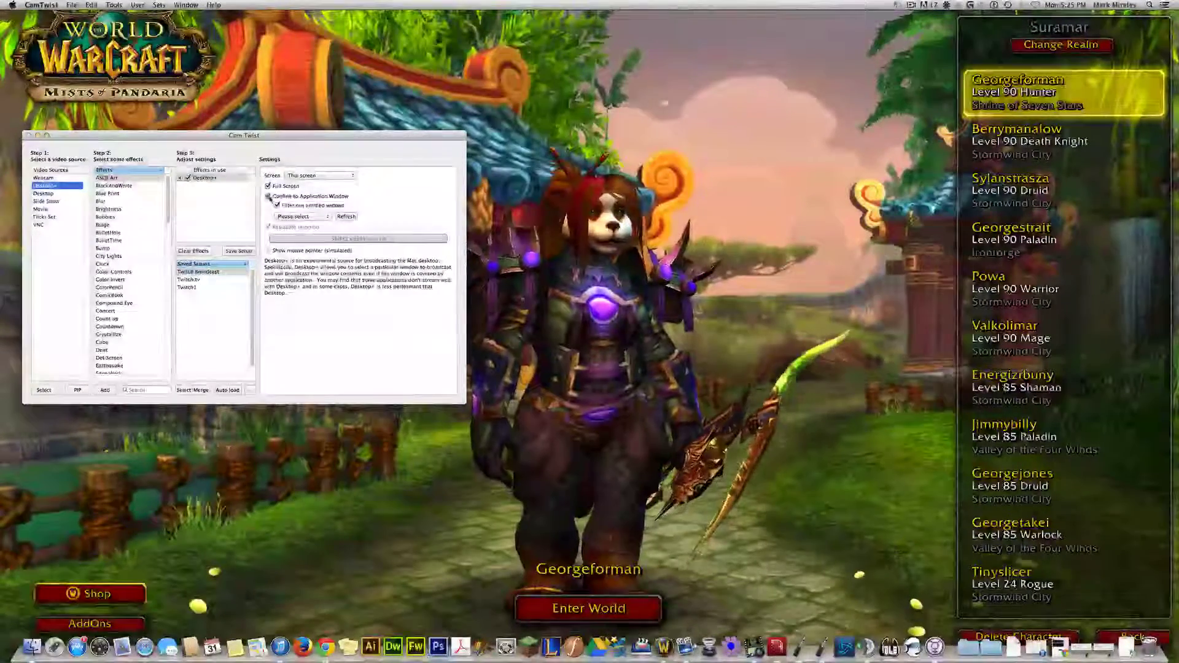
left_click(268, 196)
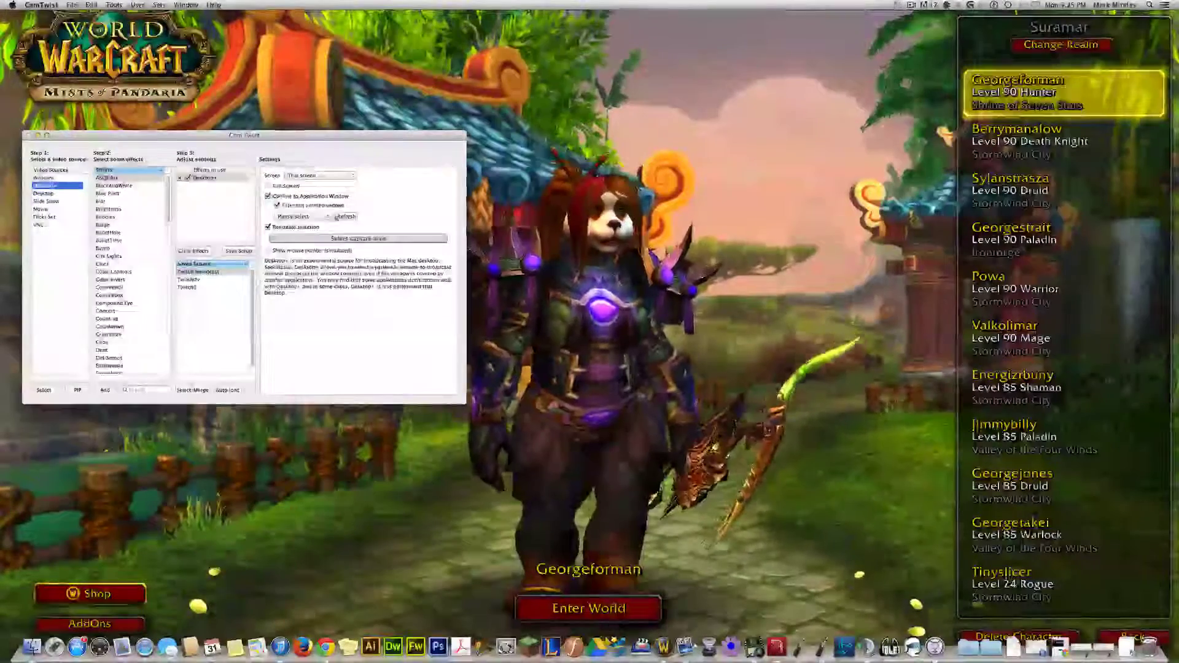
left_click(326, 218)
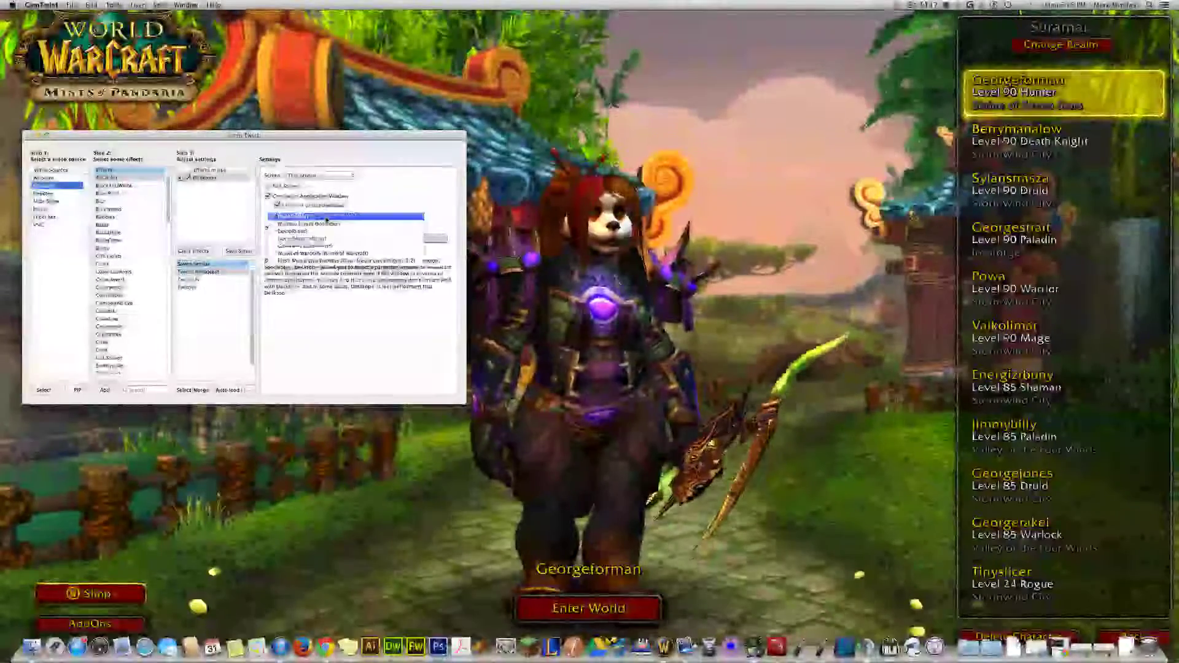
left_click(329, 255)
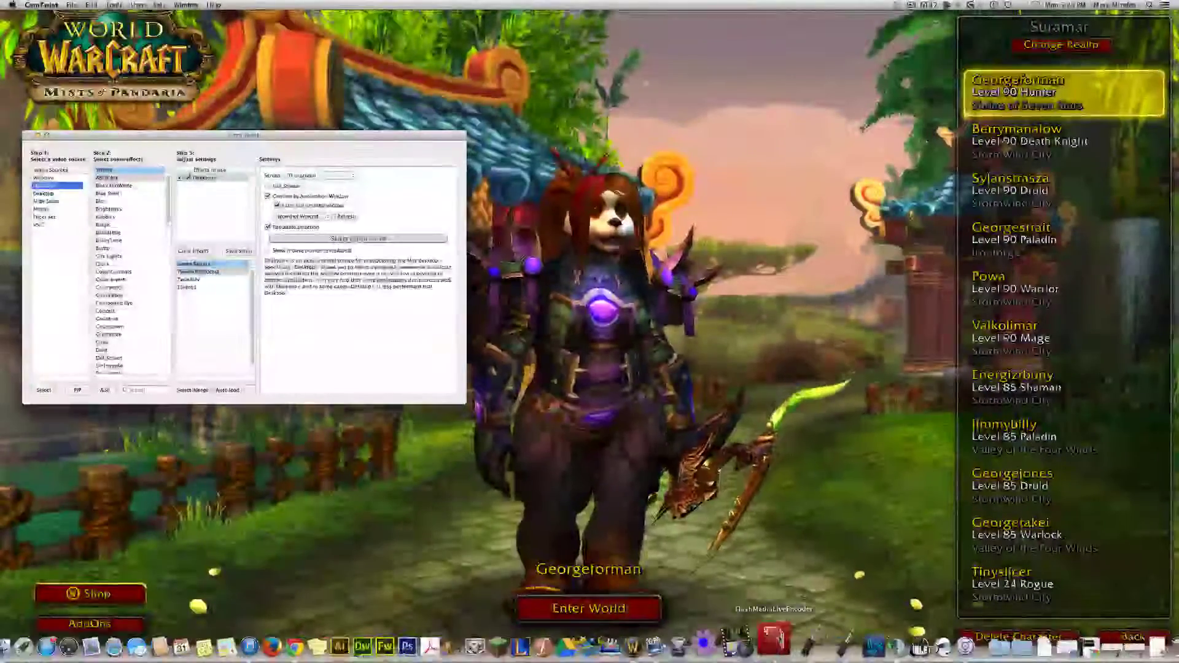
Step: Switch to Flash Media Live Encoder and compare the input and output video previews by toggling them individually
left_click(772, 629)
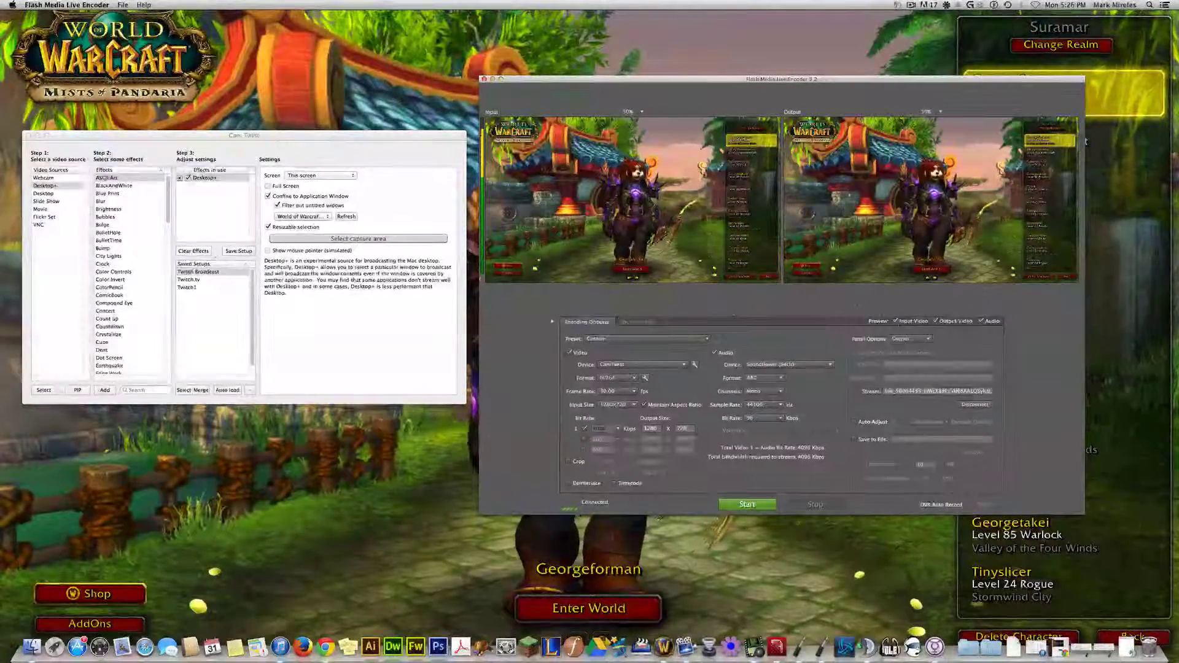
left_click(896, 321)
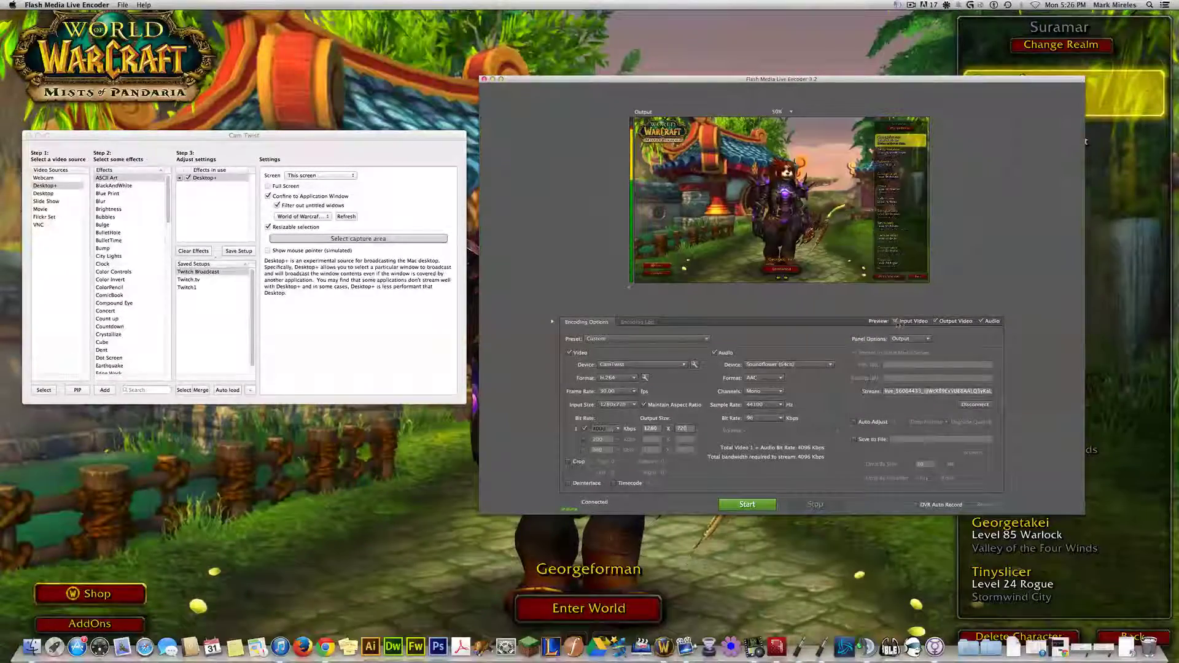
left_click(935, 321)
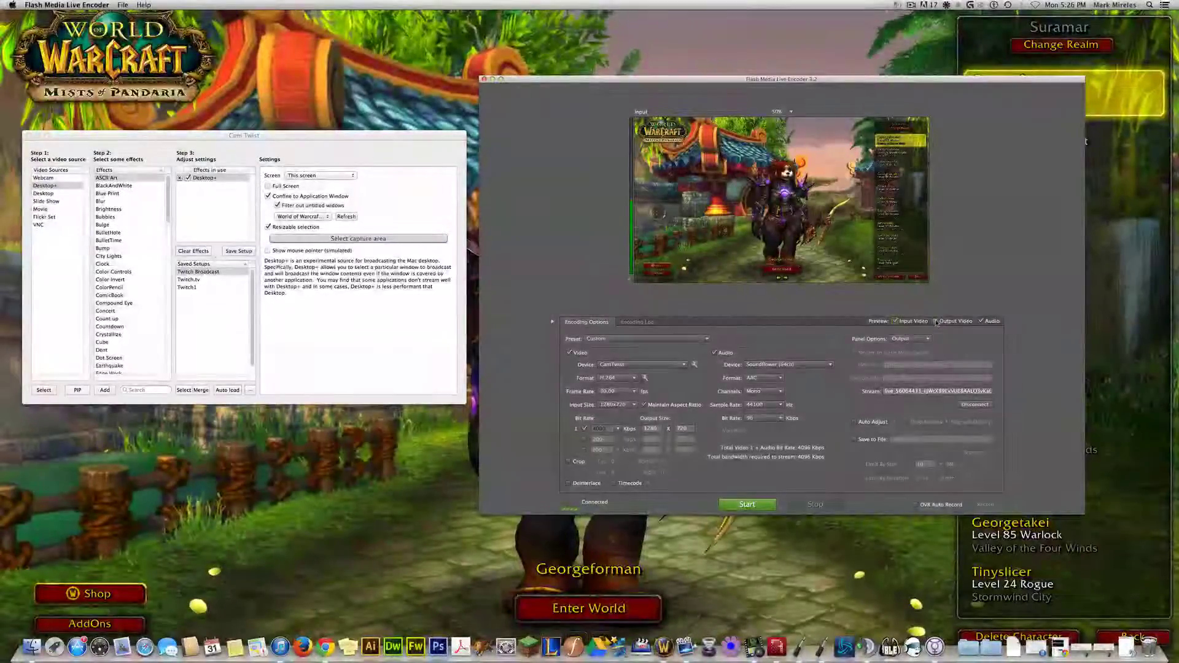
left_click(896, 321)
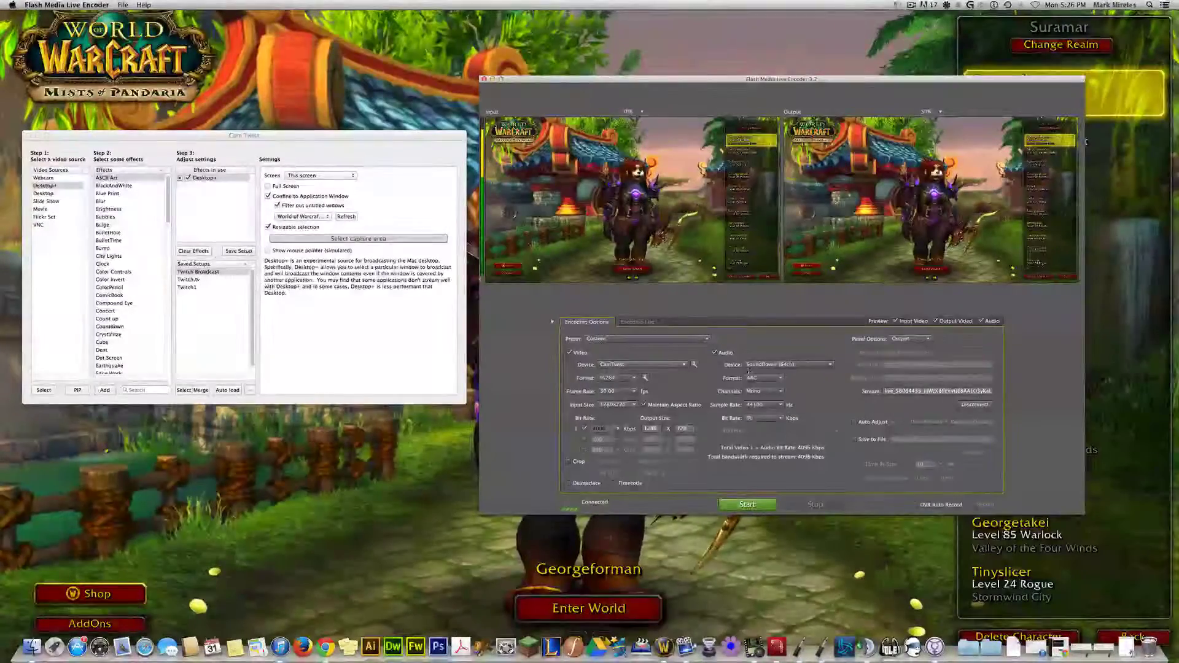
Step: Check the image adjustments of the CamTwist video device and the advanced encoder settings of the H.264 format
left_click(695, 365)
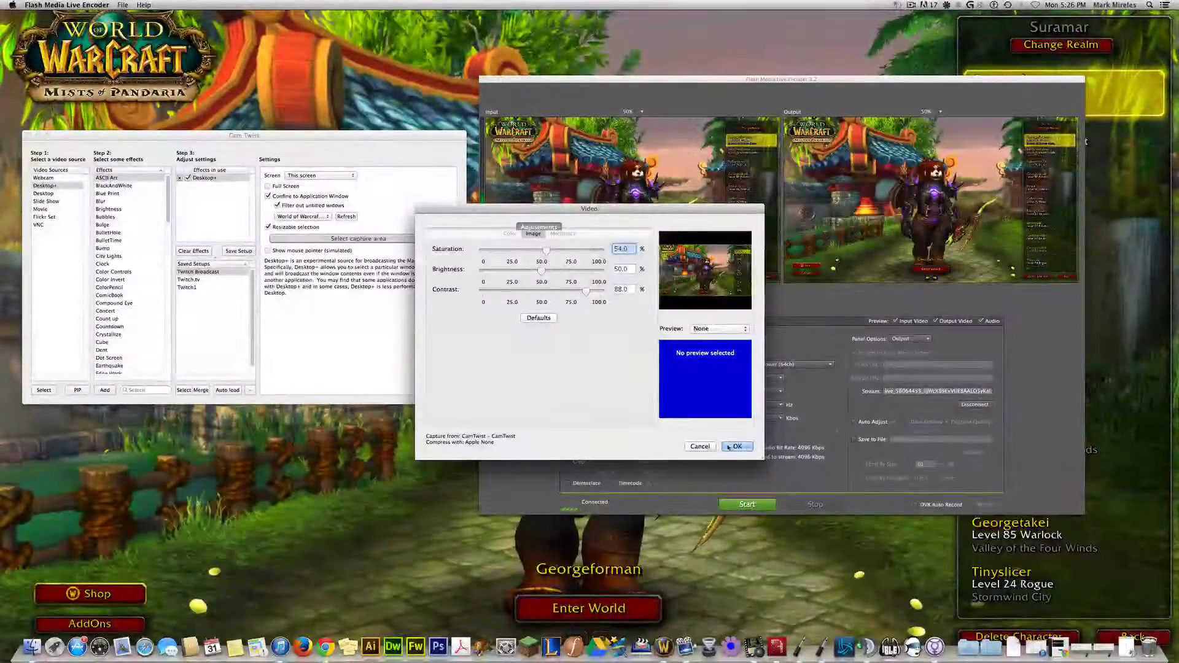
left_click(737, 446)
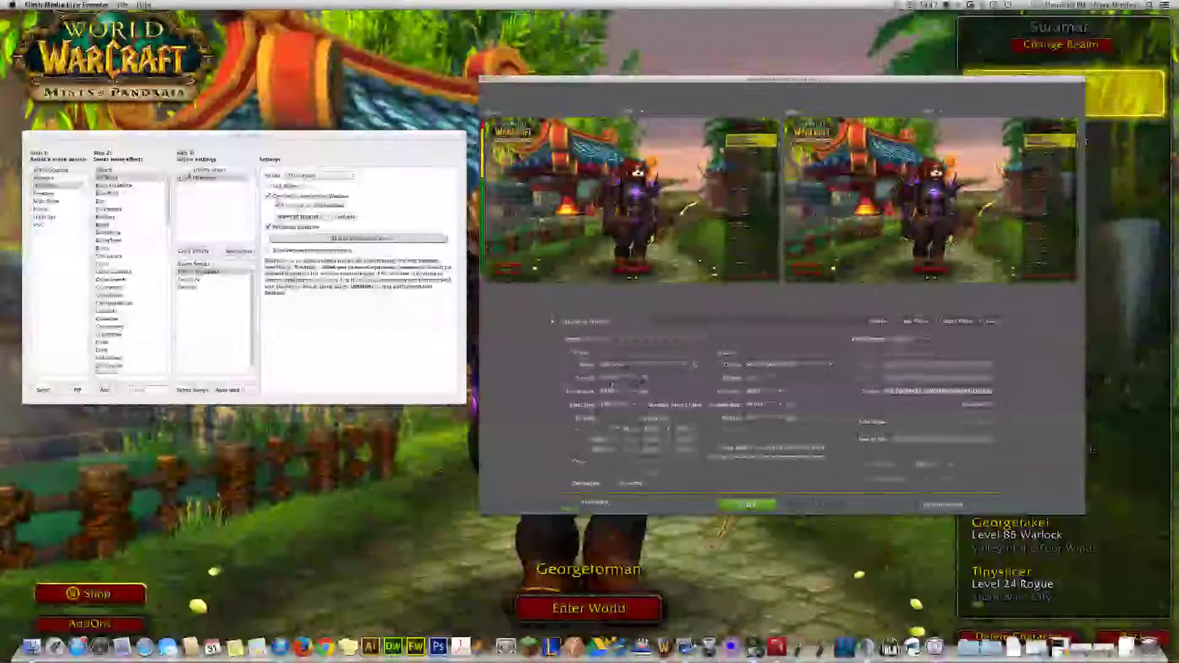
left_click(632, 378)
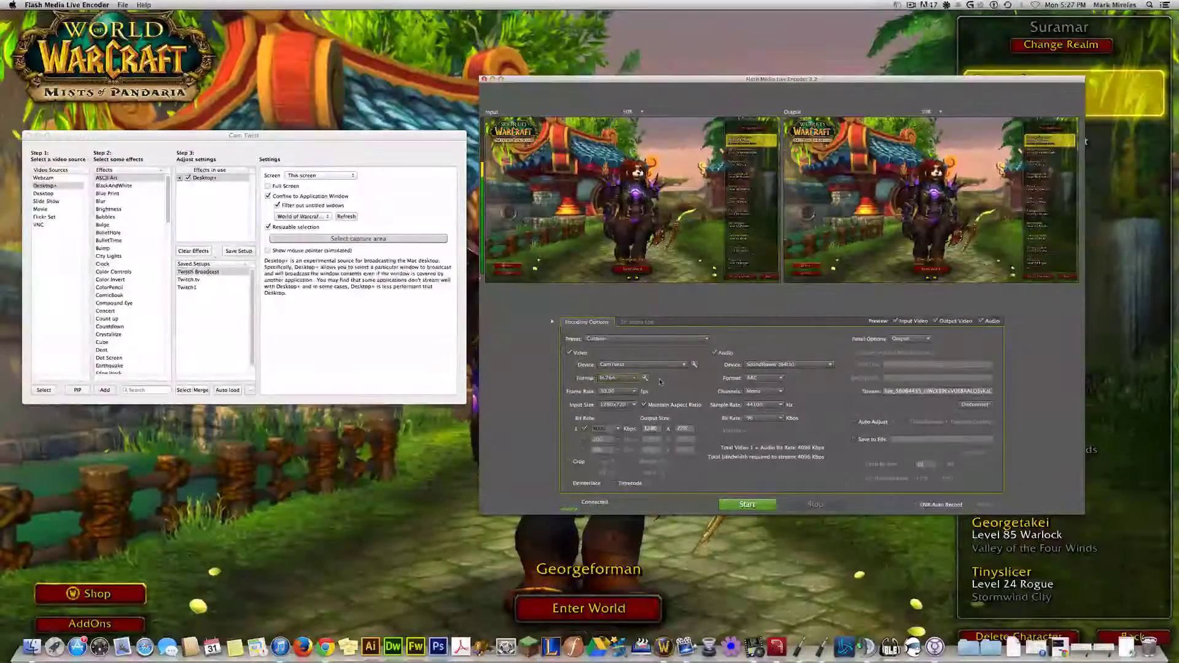
left_click(645, 377)
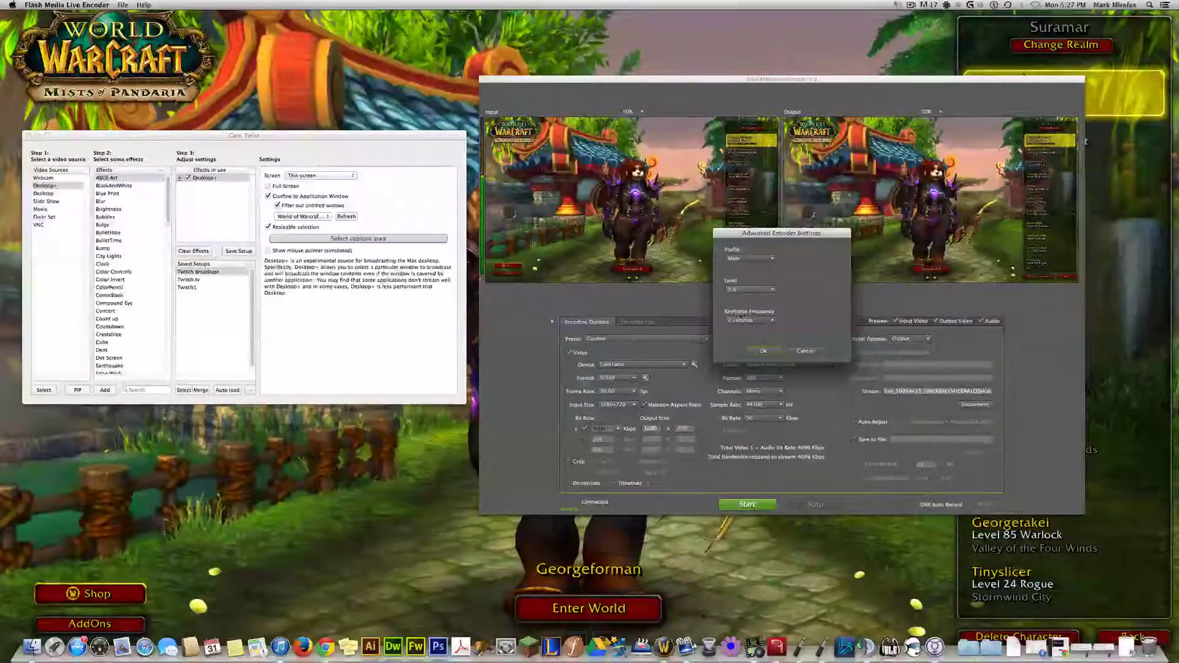
left_click(773, 350)
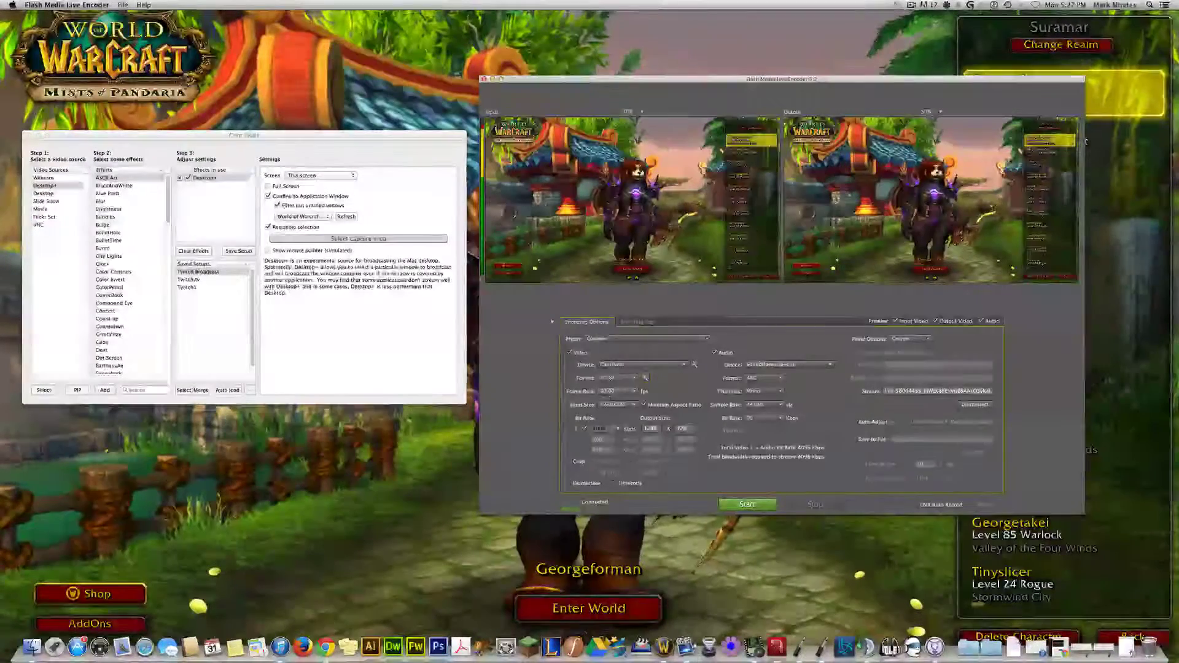
Step: Switch to CamTwist and check the frame rate and video size in its general preferences
left_click(156, 136)
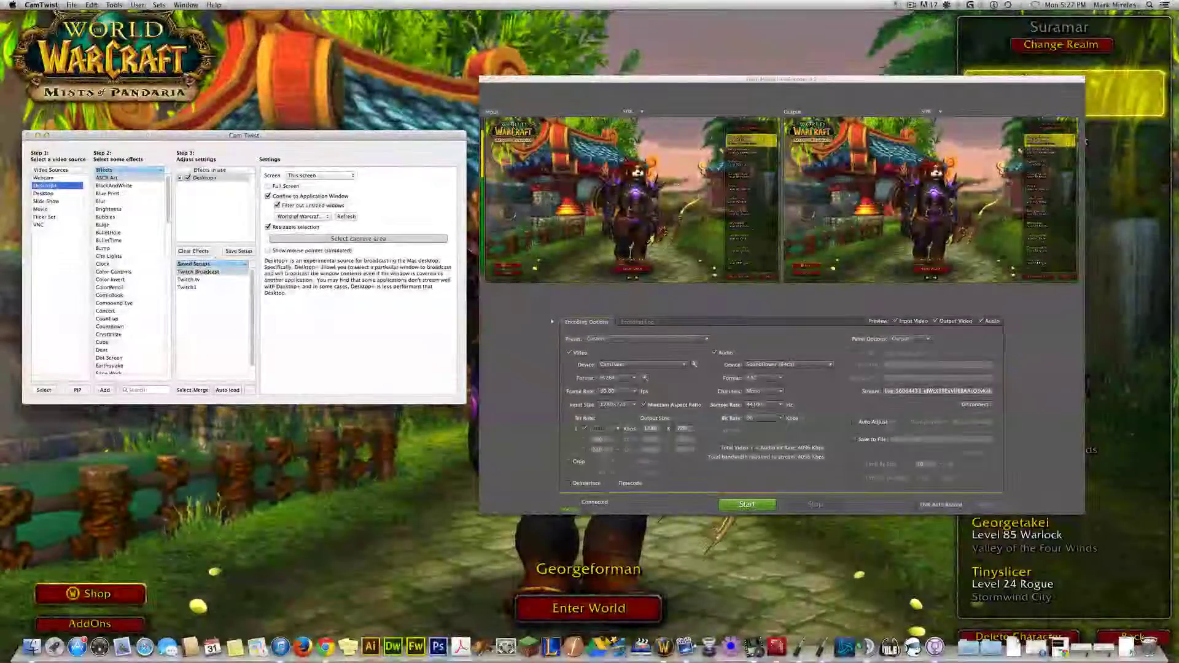
left_click(42, 5)
left_click(59, 30)
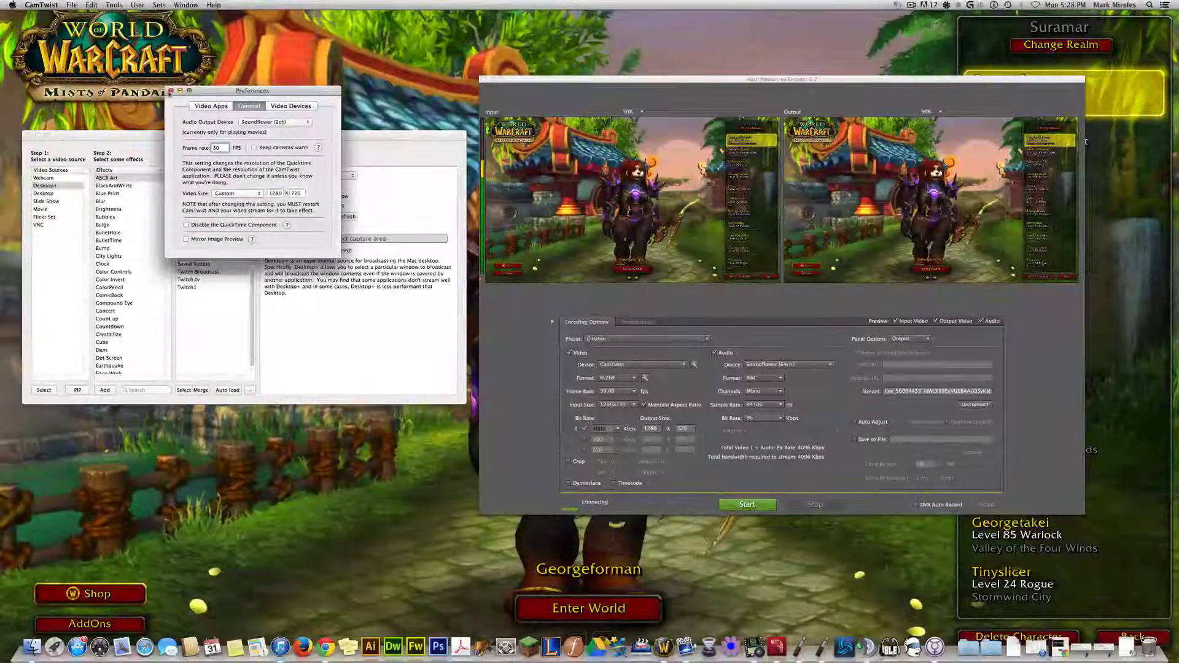
left_click(170, 91)
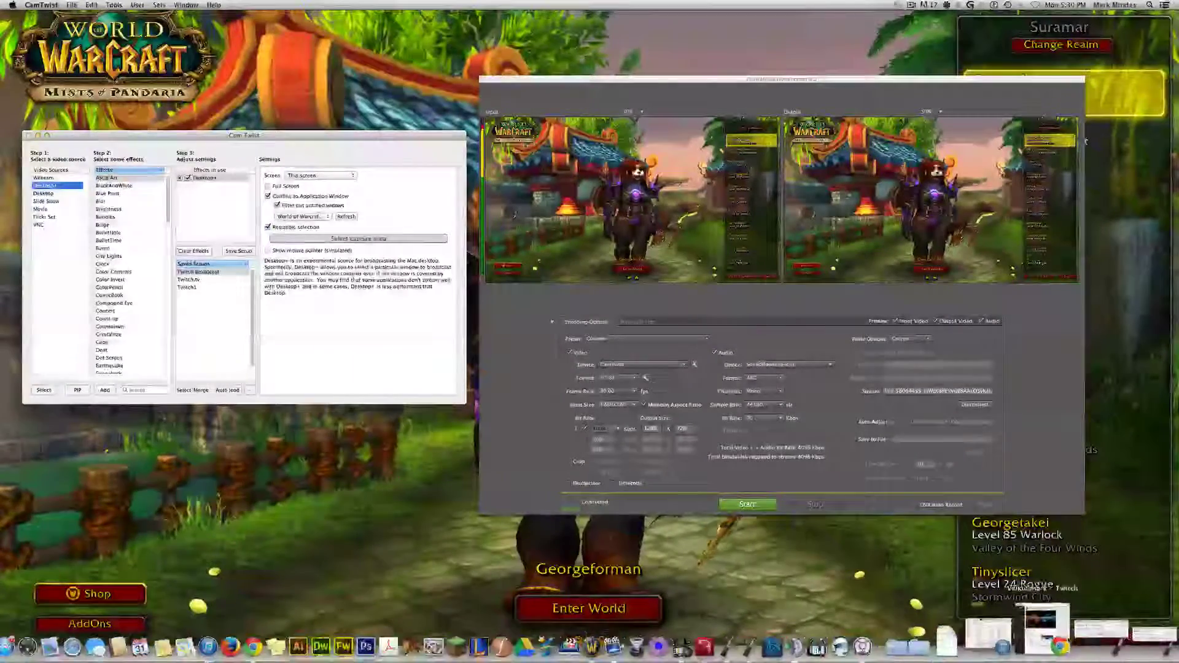
Step: Switch to Chrome, view the Stream Key page of the Twitch dashboard, and put the browser window away
left_click(1041, 623)
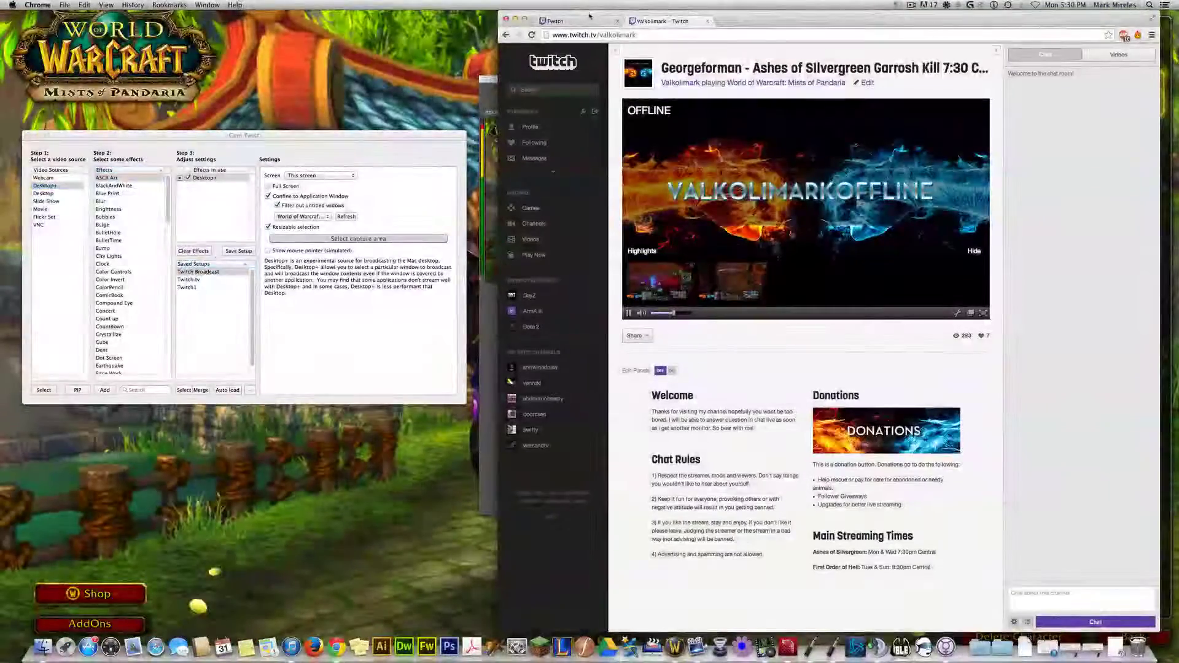
left_click(585, 22)
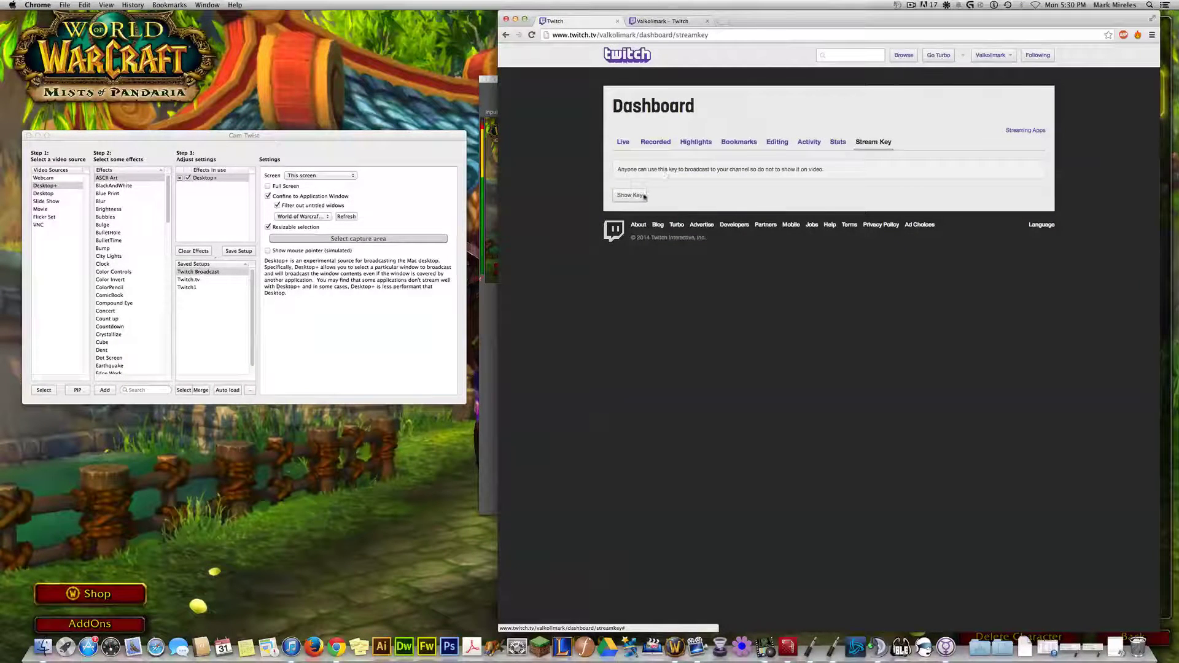
left_click(515, 19)
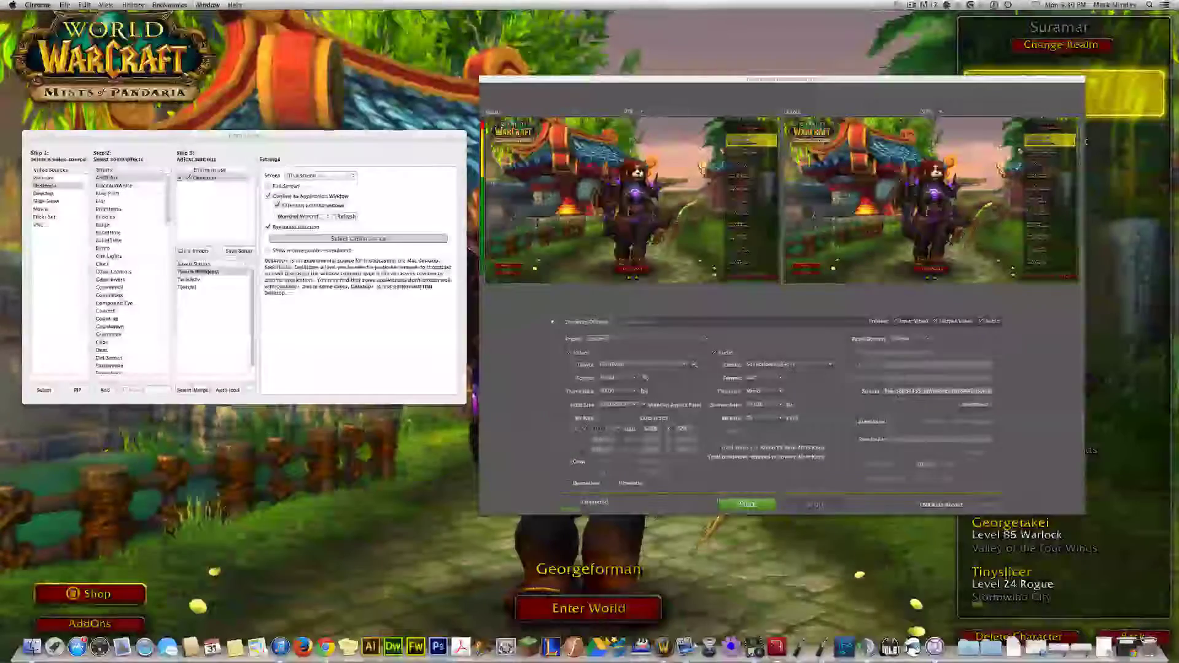
Step: In Flash Media Live Encoder, disconnect from the streaming server and reconnect, and check the audio bit rate setting
left_click(975, 410)
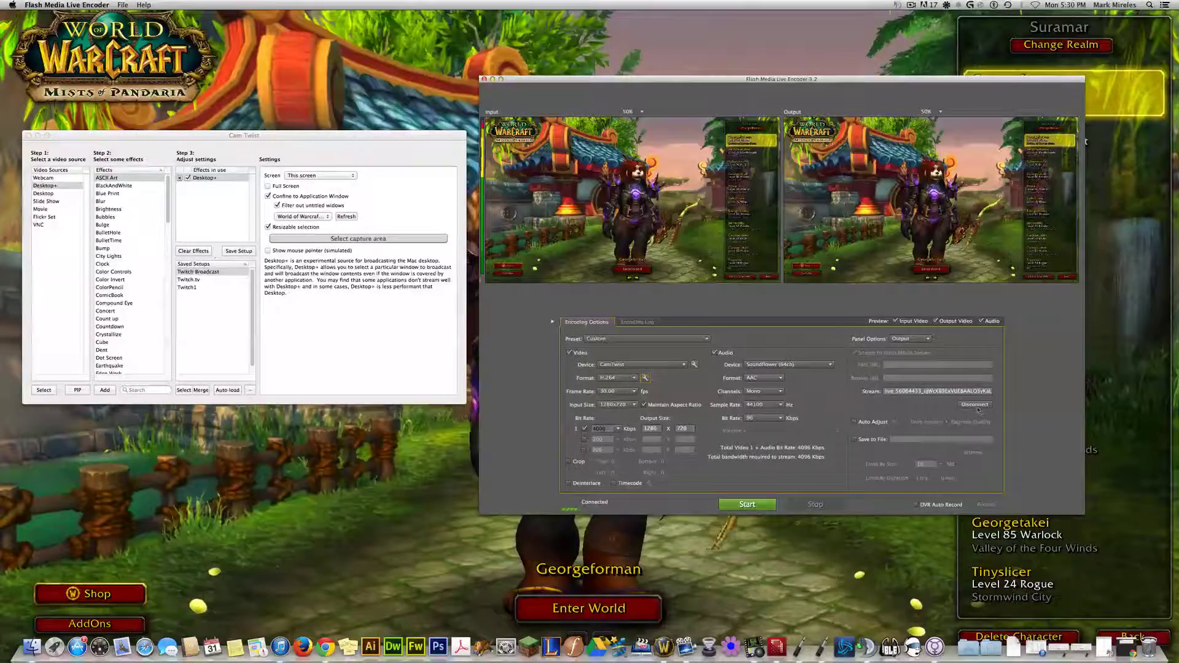
left_click(976, 407)
left_click(975, 406)
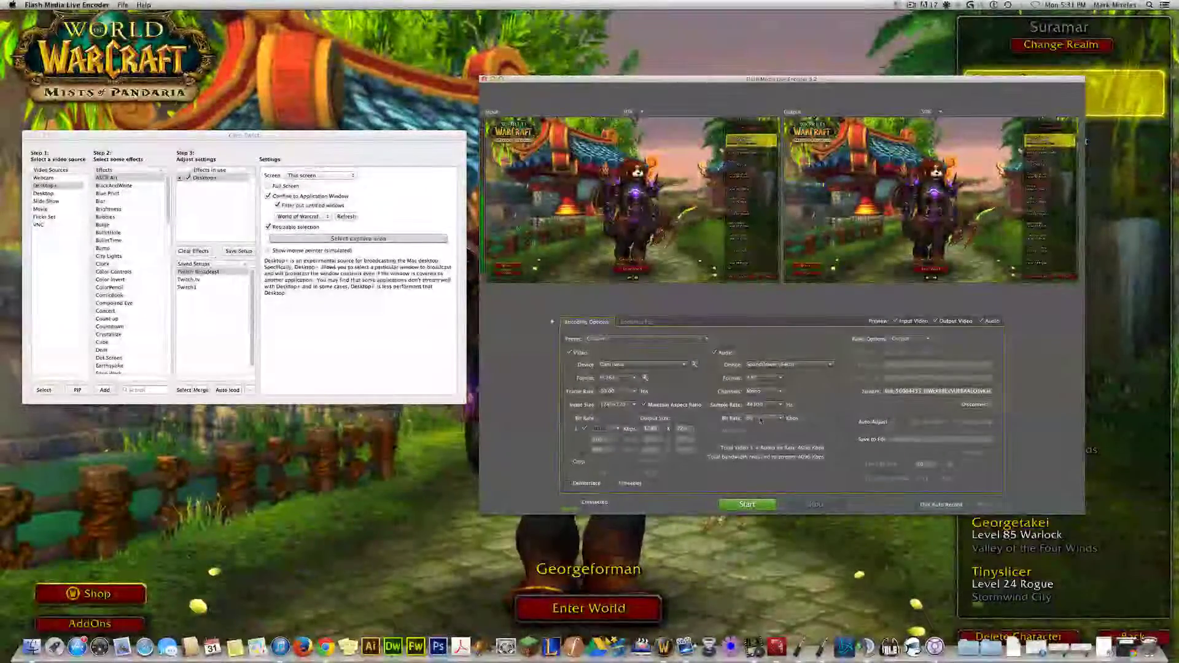
left_click(763, 418)
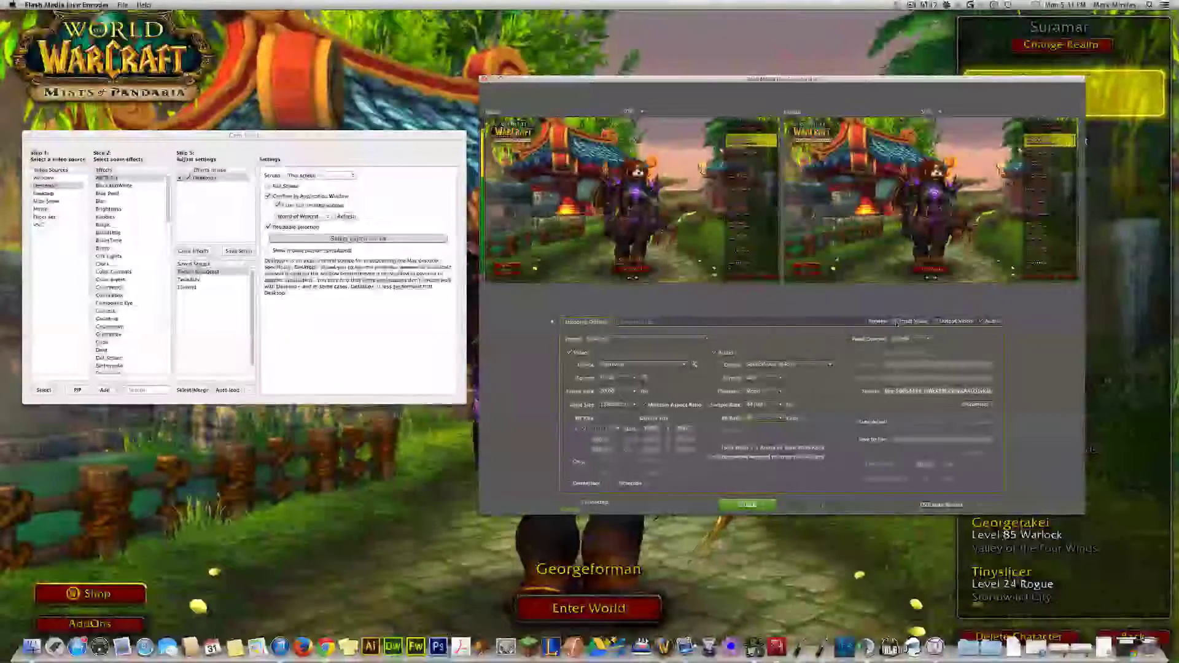
Step: Turn off the input video, output video and audio previews in the encoder
left_click(895, 321)
left_click(935, 322)
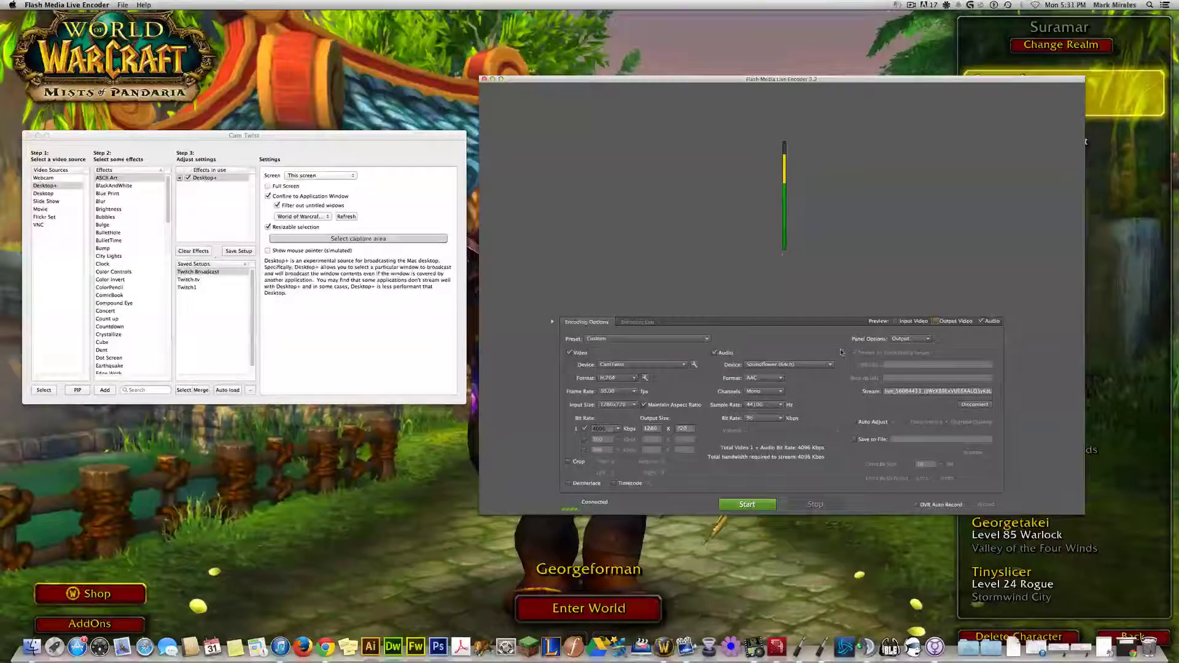
left_click(982, 322)
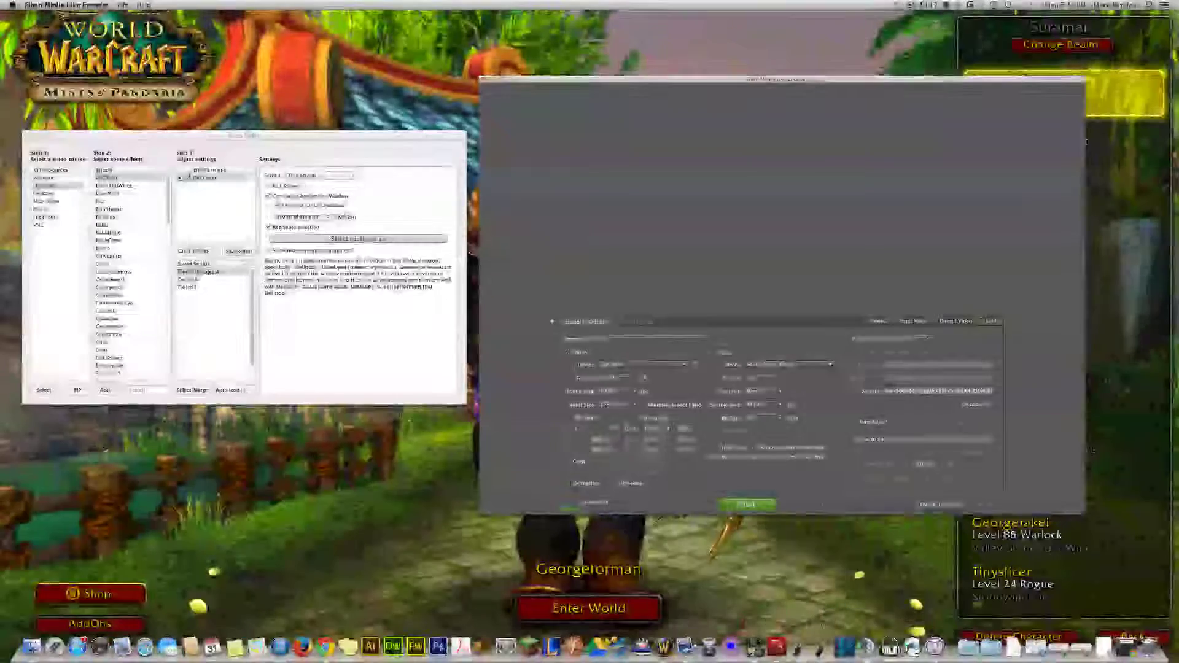
Step: Check the output devices assigned to Soundflower (2ch) and Soundflower (64ch) in Soundflowerbed
left_click(947, 5)
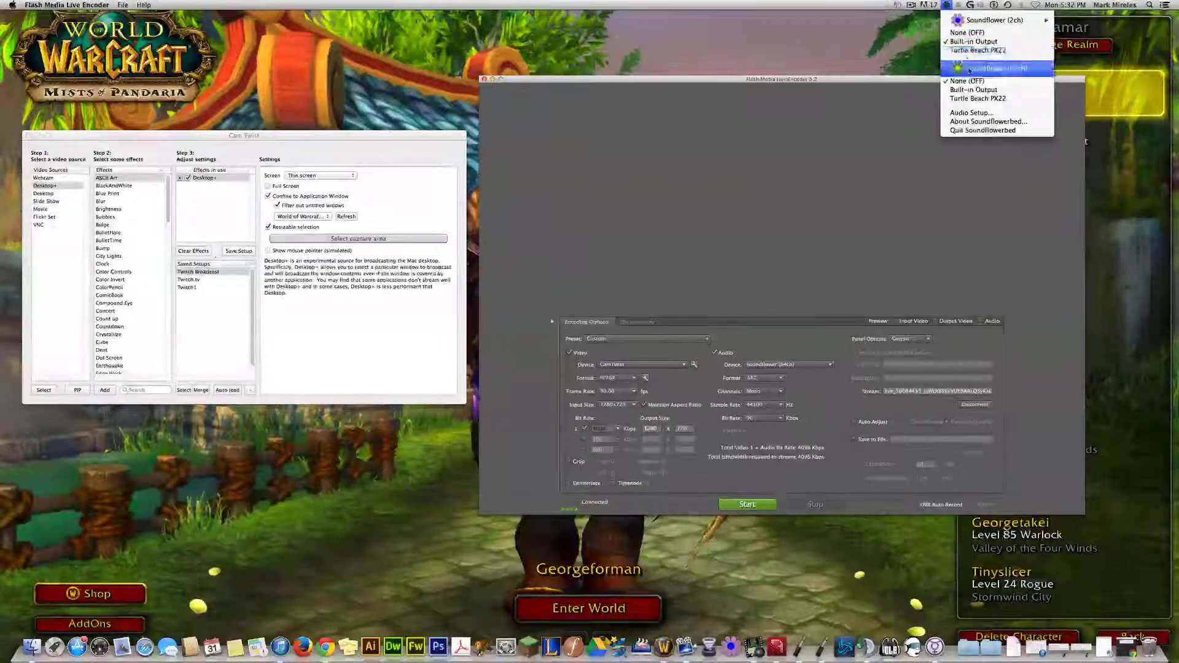
mouse_move(971, 69)
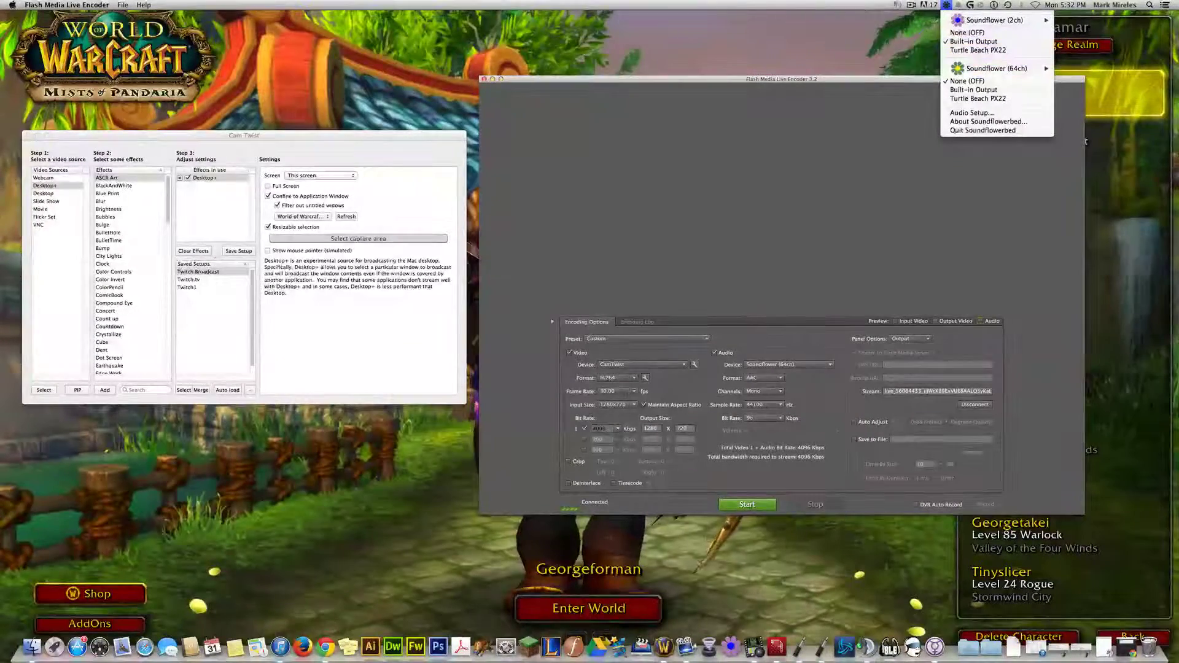
left_click(307, 275)
Step: Set the Mac's sound output to Soundflower (2ch), recheck the Soundflowerbed outputs, and put the Sound preferences away
left_click(517, 636)
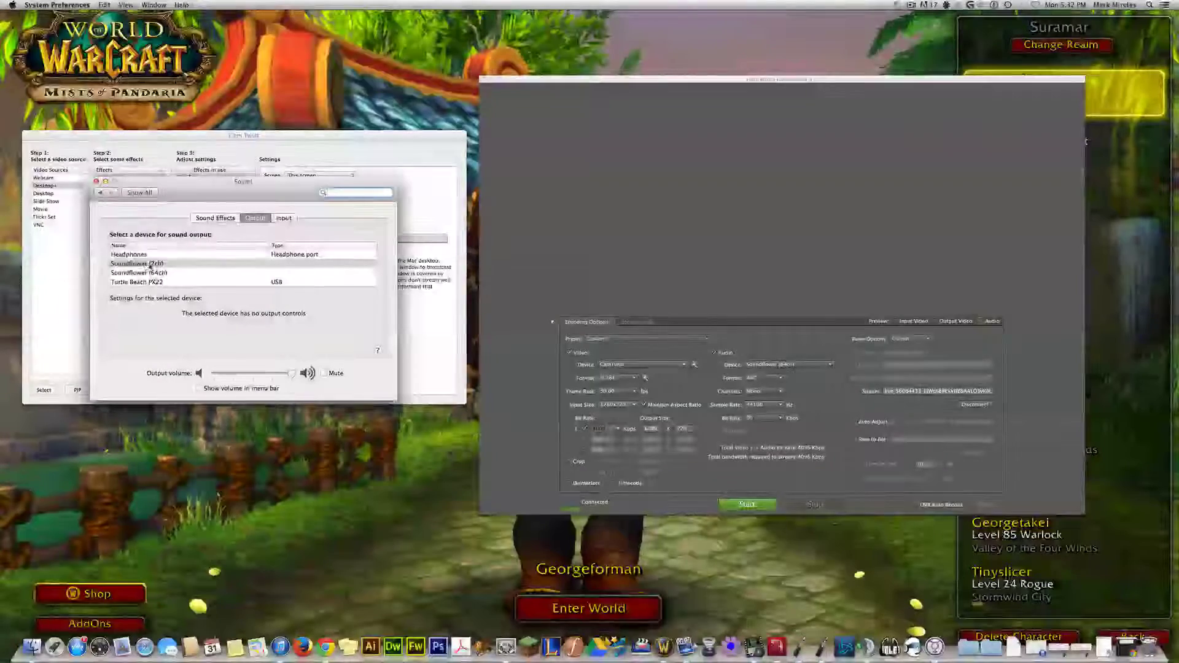
left_click(141, 264)
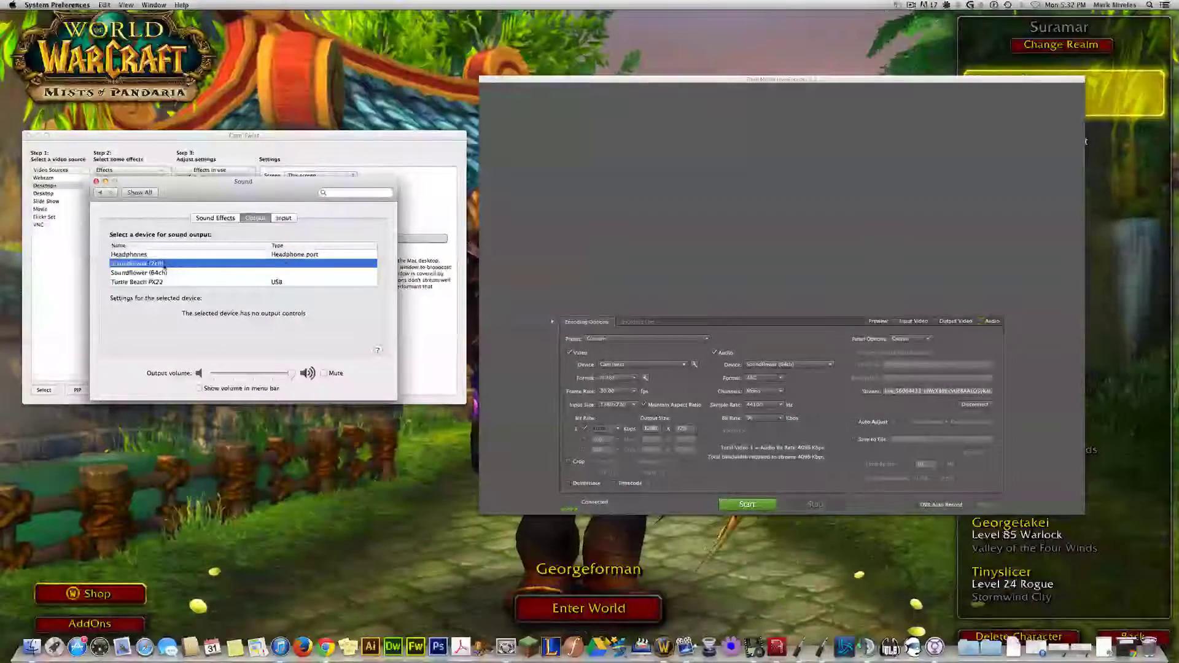
left_click(946, 5)
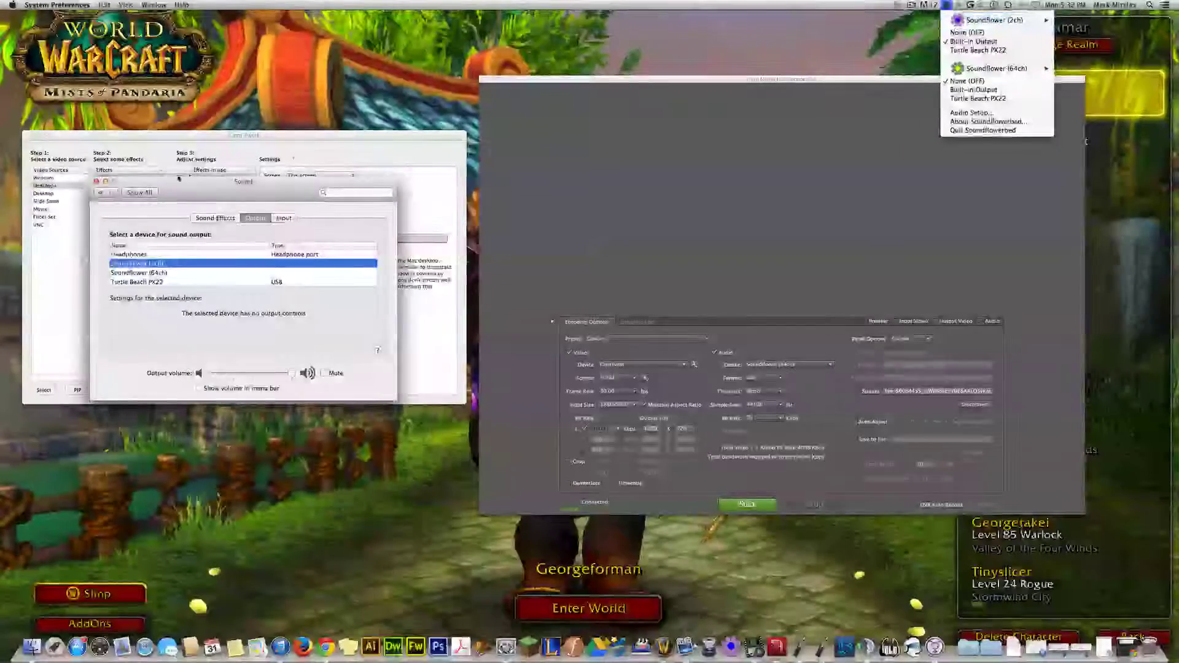
left_click(105, 183)
left_click(105, 183)
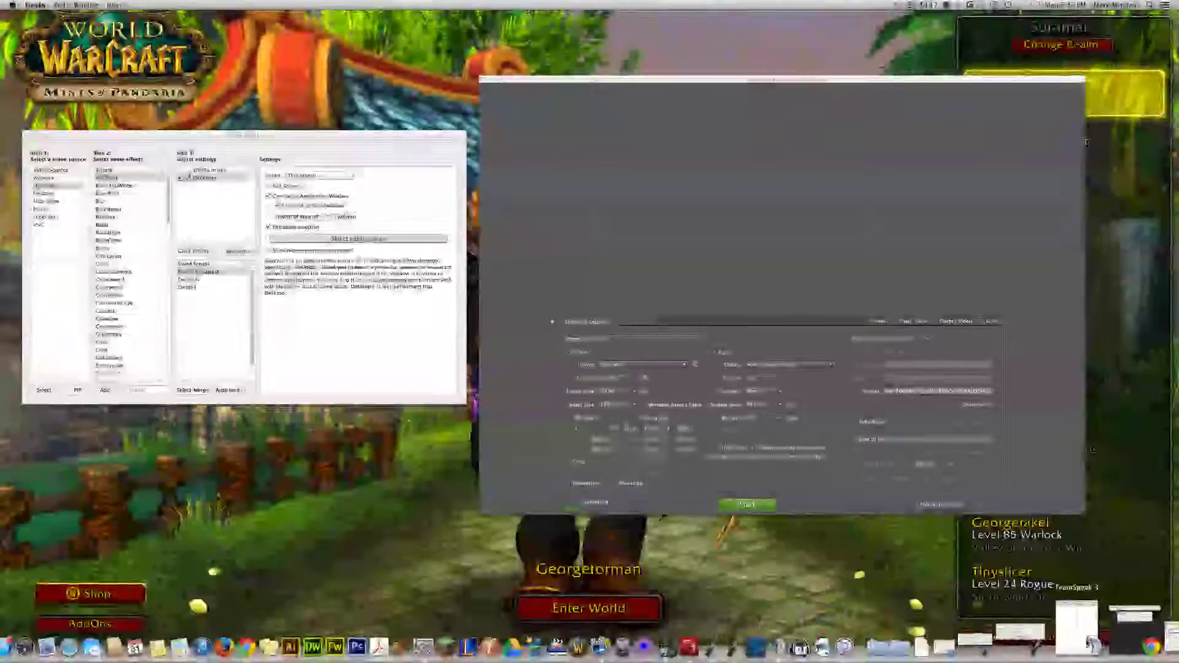
Step: Bring up the two LineIn windows routing Turtle Beach PX22 and Soundflower (2ch) to Soundflower (64ch), and return to Flash Media Live Encoder
left_click(1032, 636)
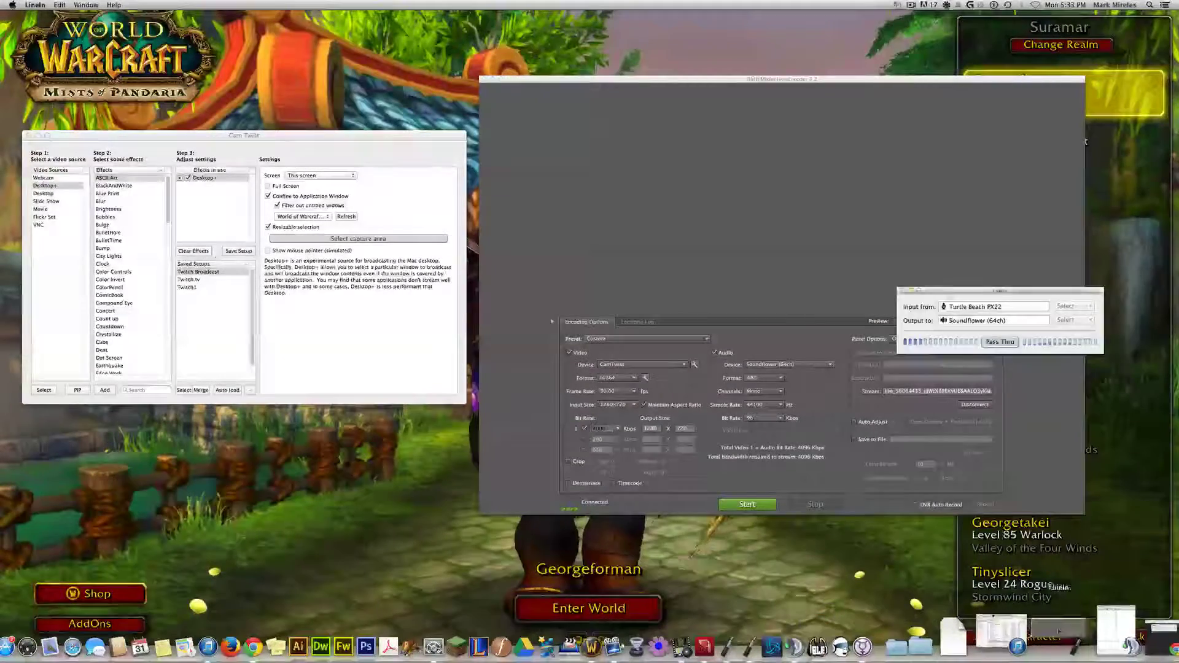
left_click(1048, 637)
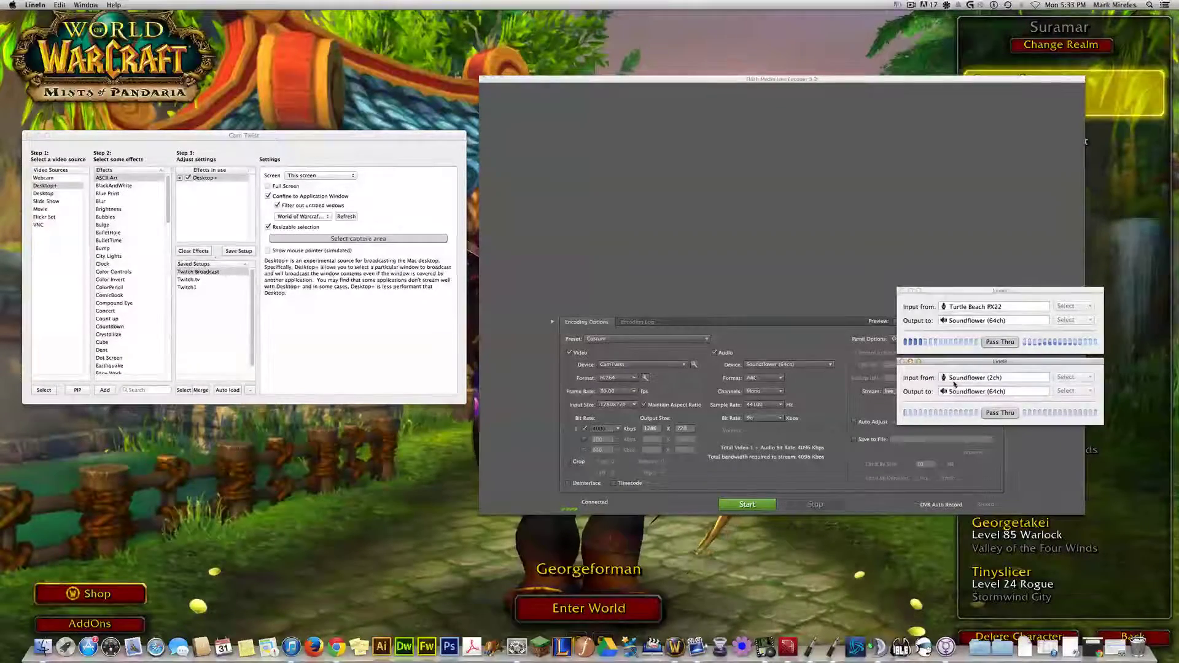
left_click(837, 391)
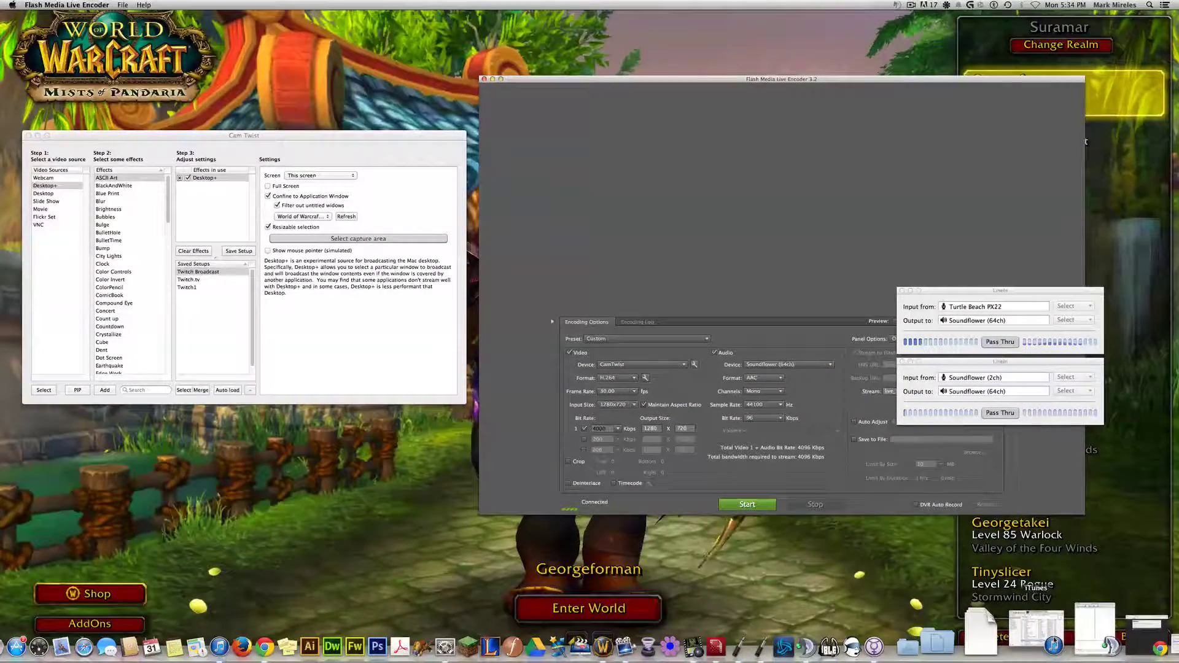
Step: Switch to iTunes, briefly play a song to test the LineIn audio levels, and minimise the iTunes window
left_click(1053, 645)
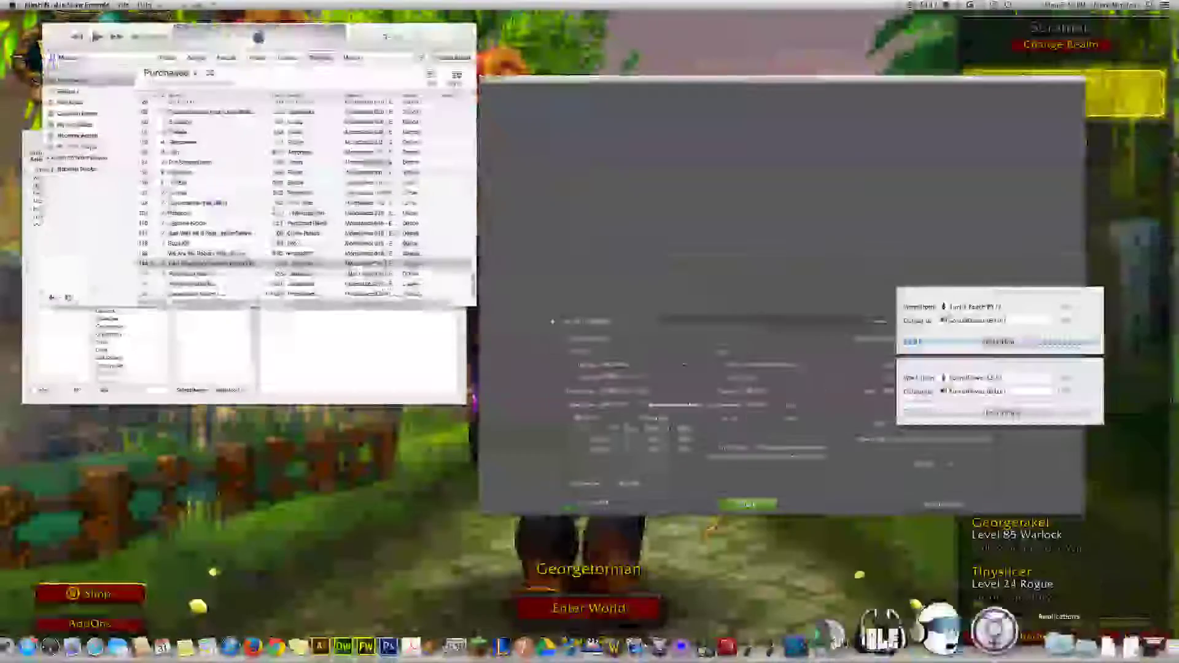
left_click(97, 37)
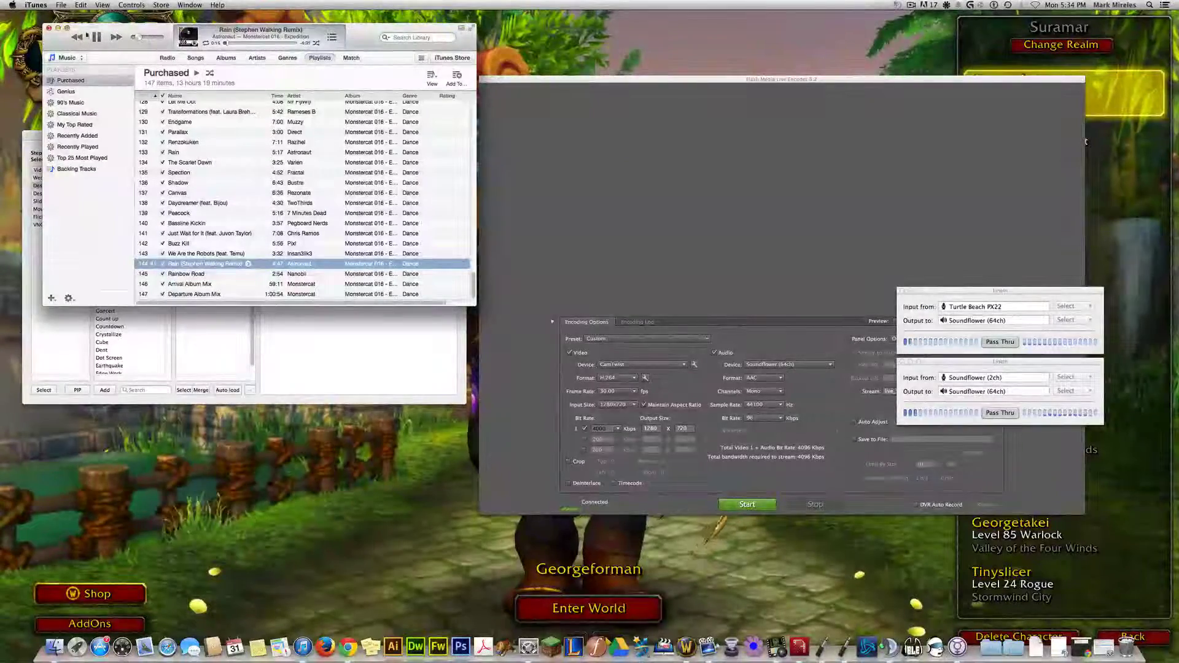
left_click(59, 28)
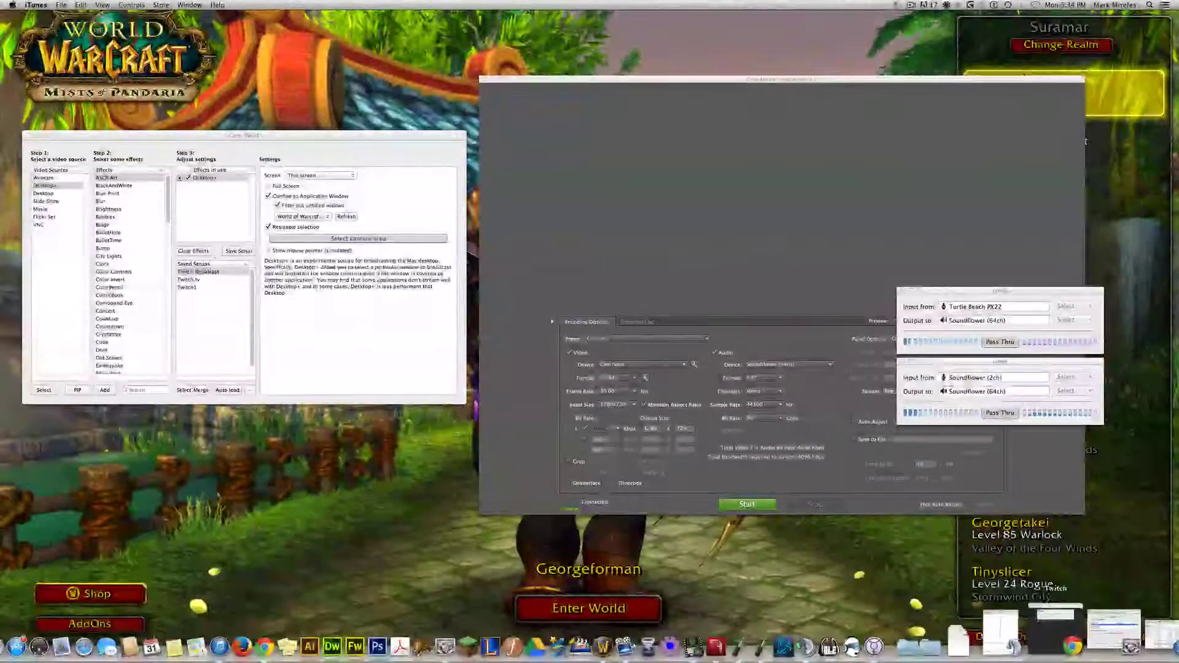
left_click(986, 650)
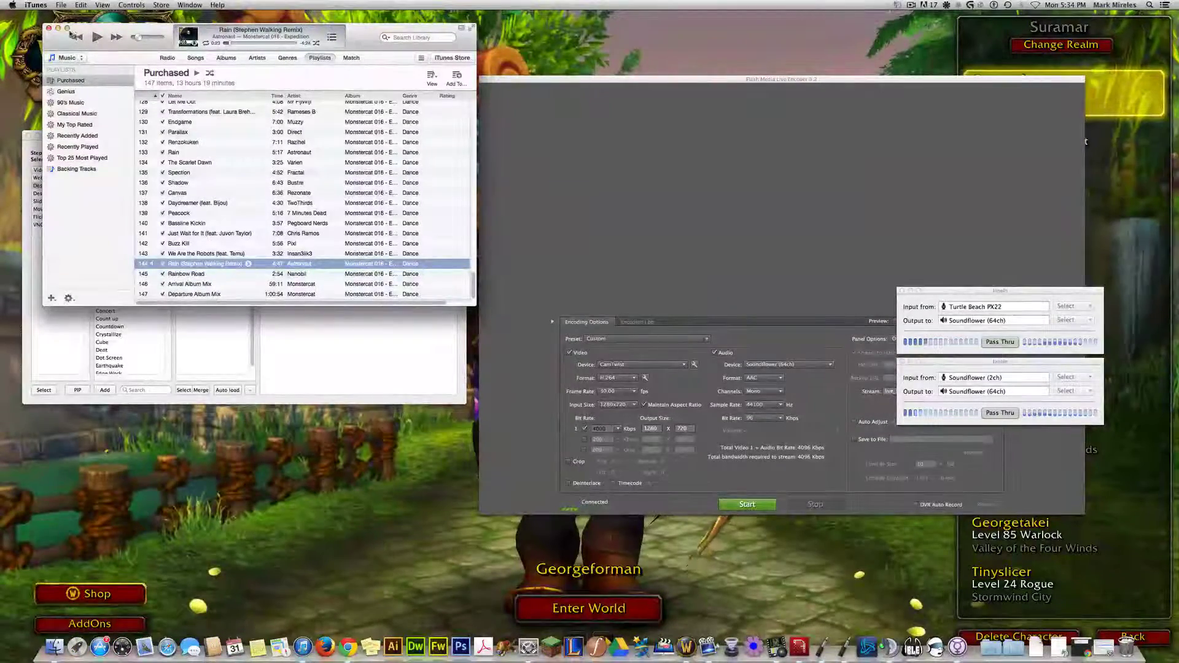
left_click(58, 29)
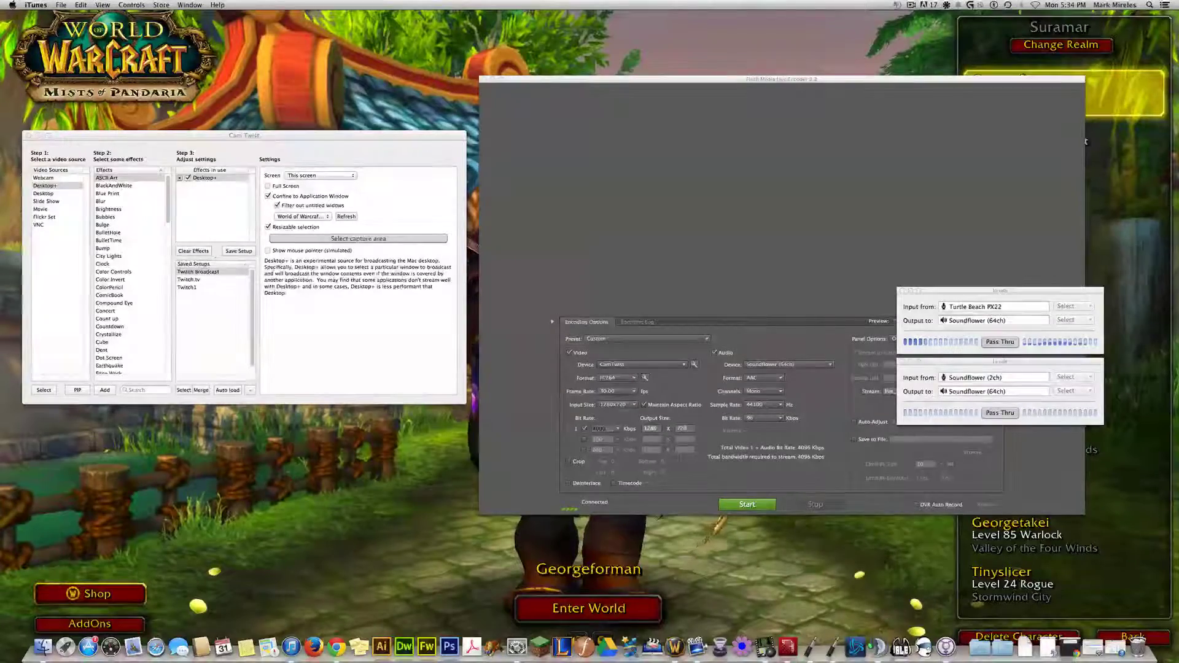
Step: Switch to TeamSpeak 3, check the playback device in its options, and close the options
left_click(875, 633)
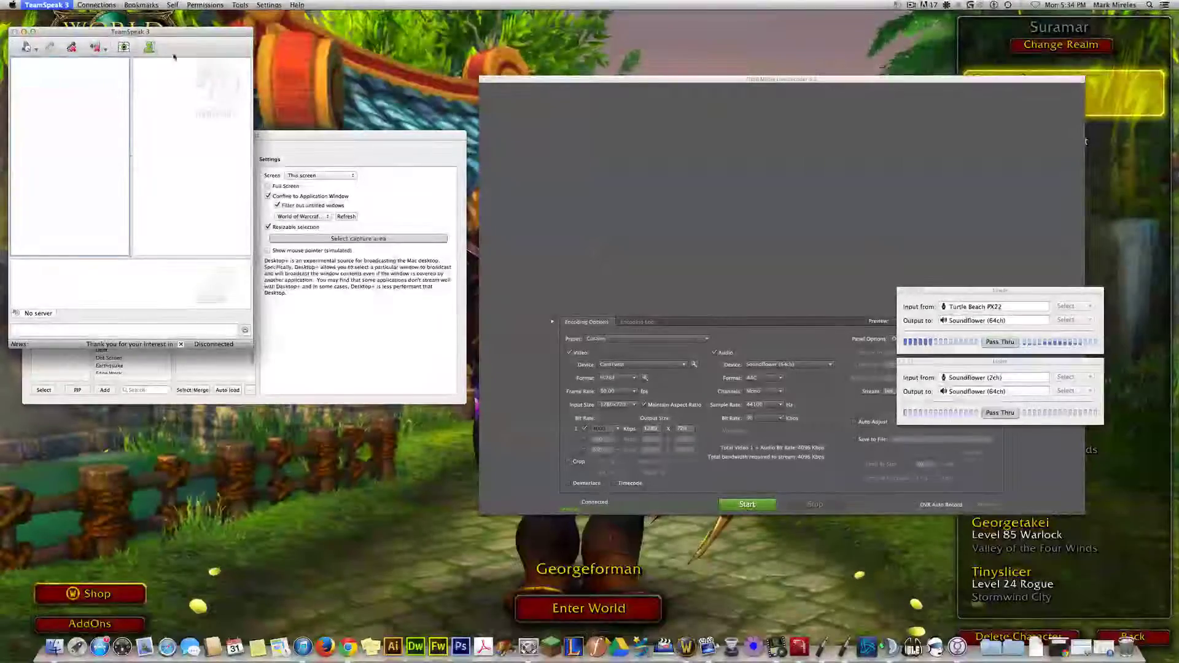
key("super+comma")
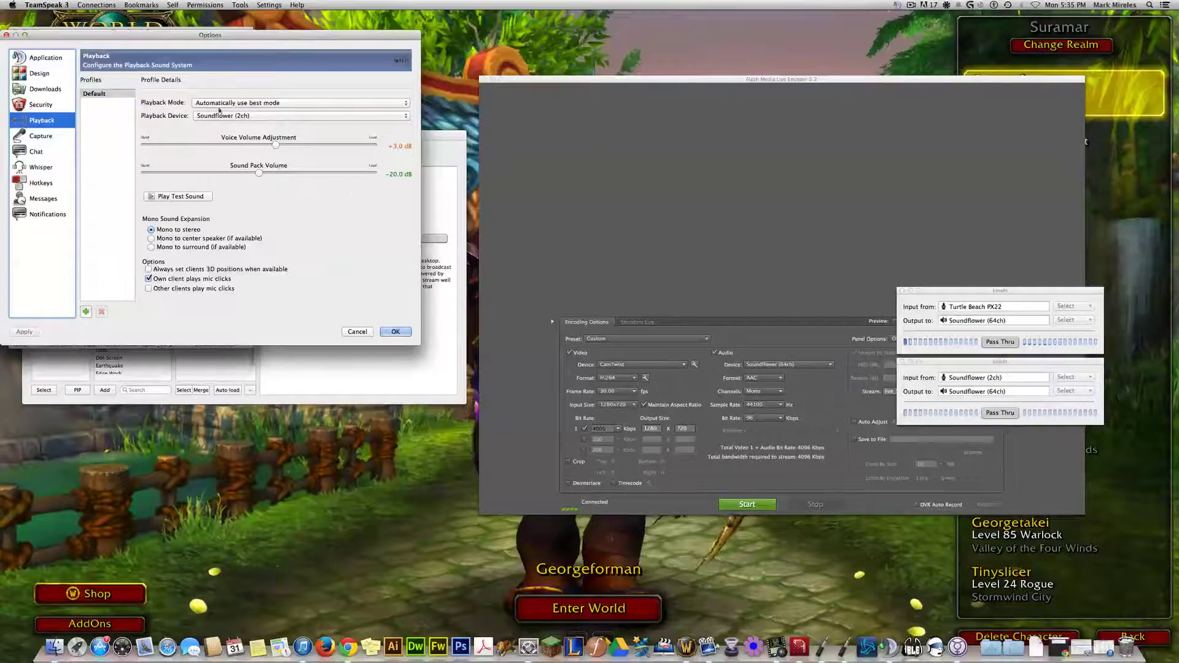
left_click(362, 333)
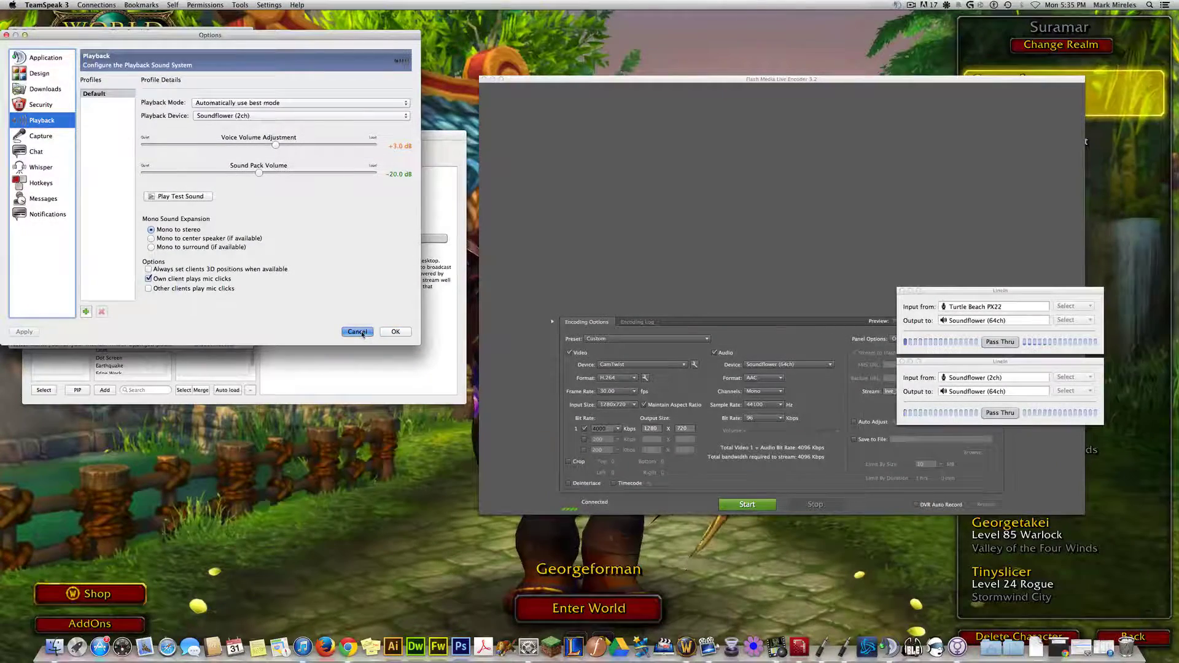
left_click_drag(362, 334, 401, 330)
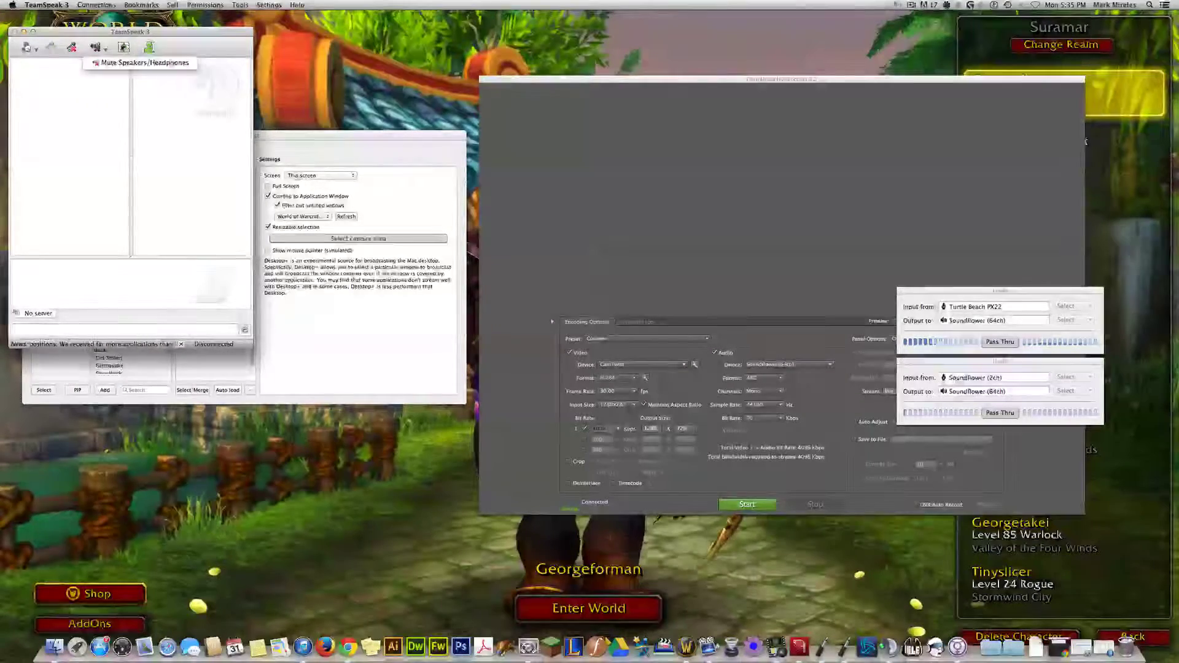
Step: Start the broadcast in Flash Media Live Encoder, and reload the Twitch channel page in Chrome
left_click(785, 480)
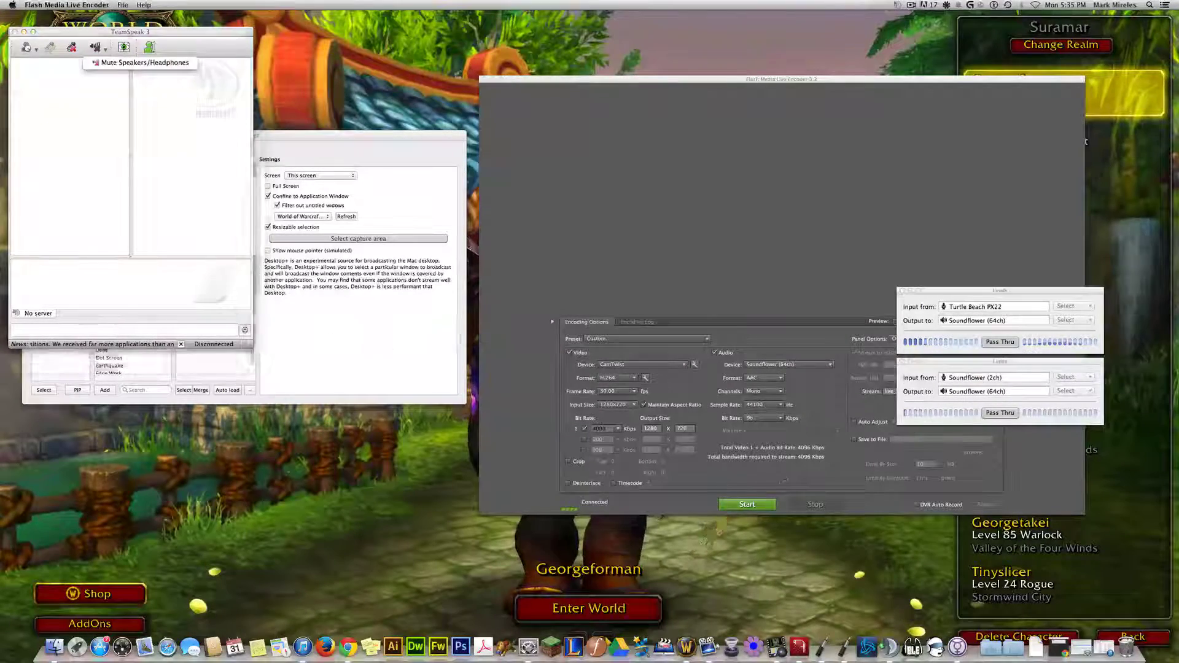
left_click(751, 504)
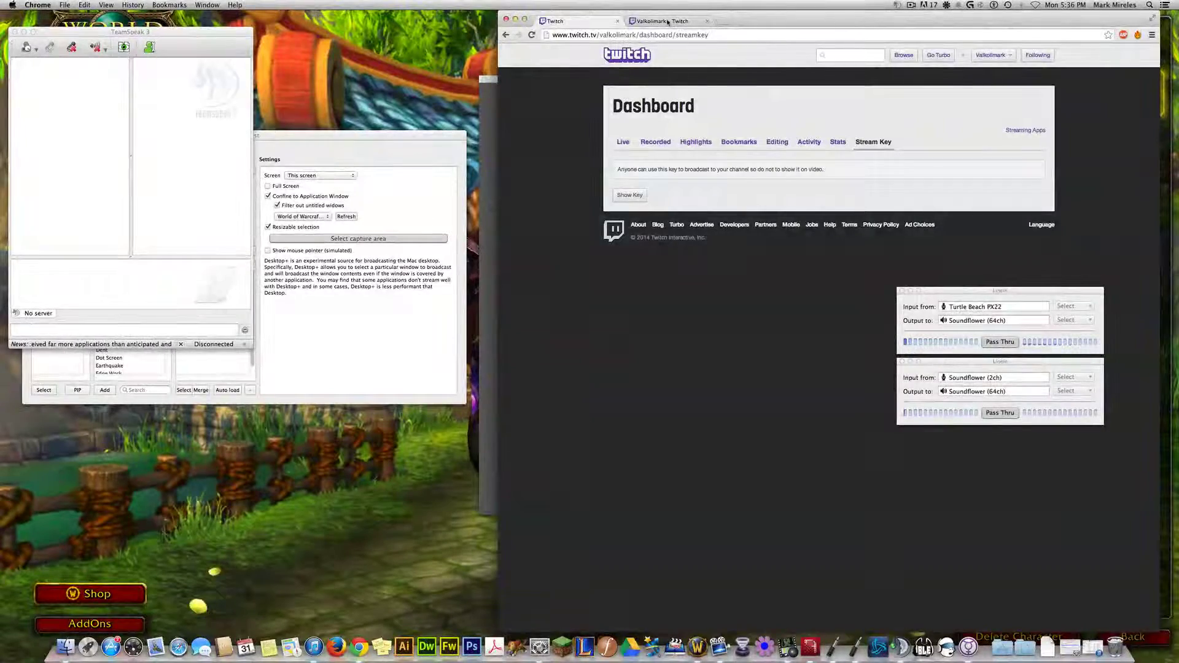
left_click(668, 23)
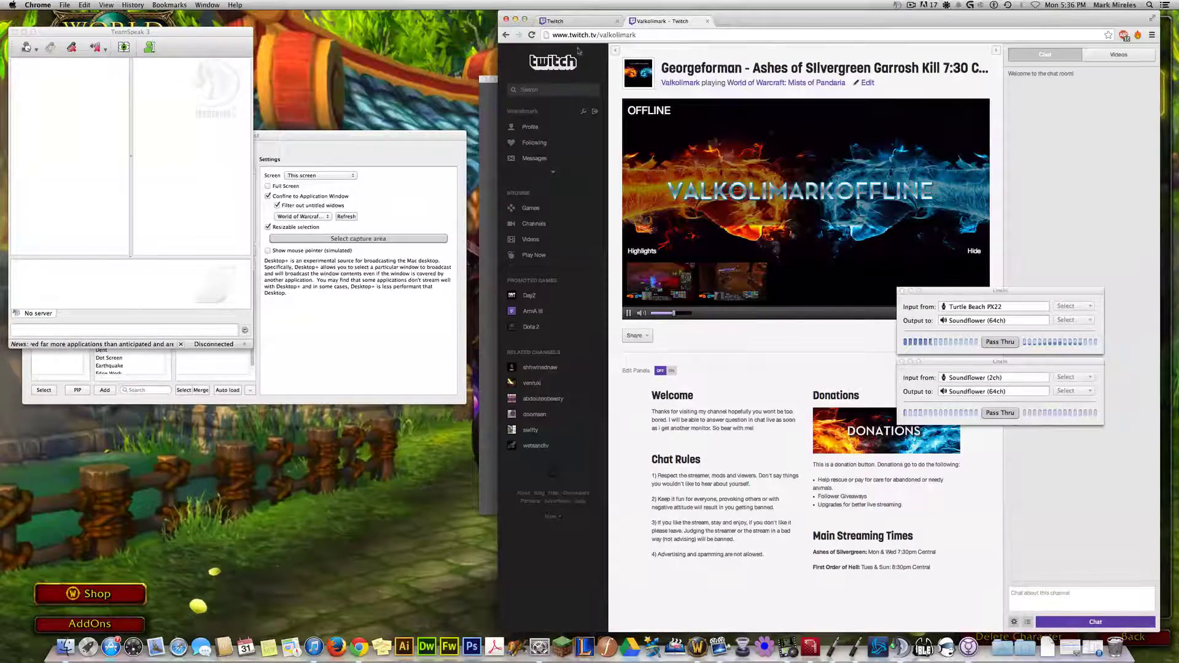
key("super+r")
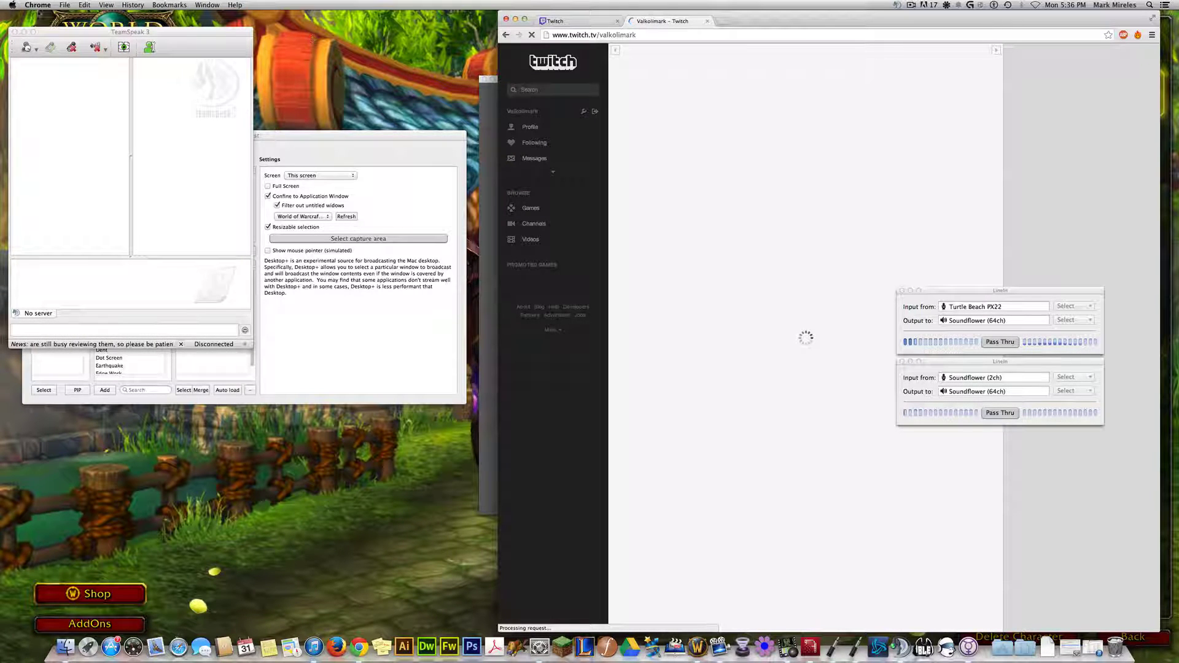
Step: View the Mac's processor and memory information, moving its window clear of the unresponsive-page dialog
left_click(13, 6)
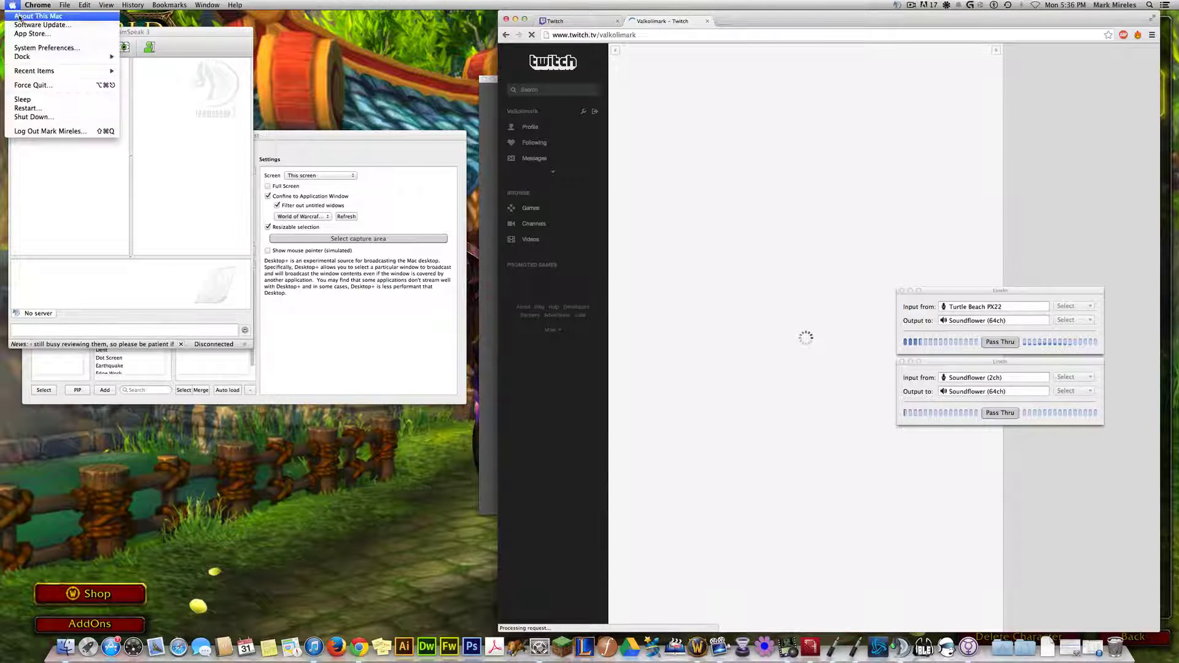
left_click(38, 15)
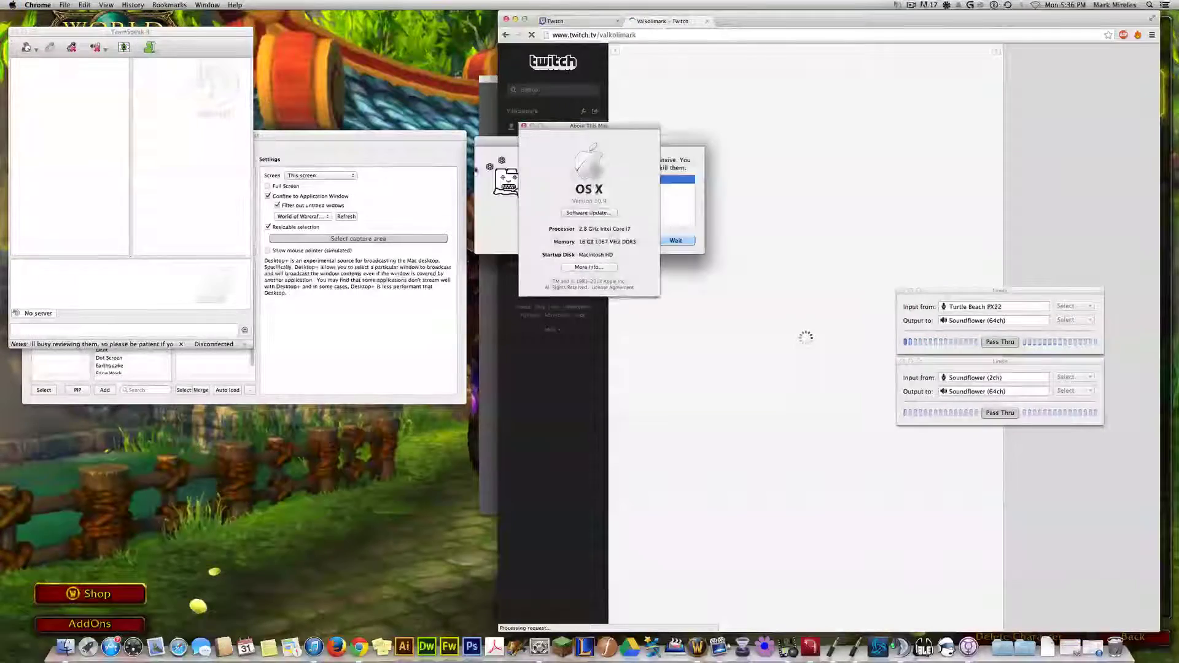
left_click_drag(603, 127, 498, 126)
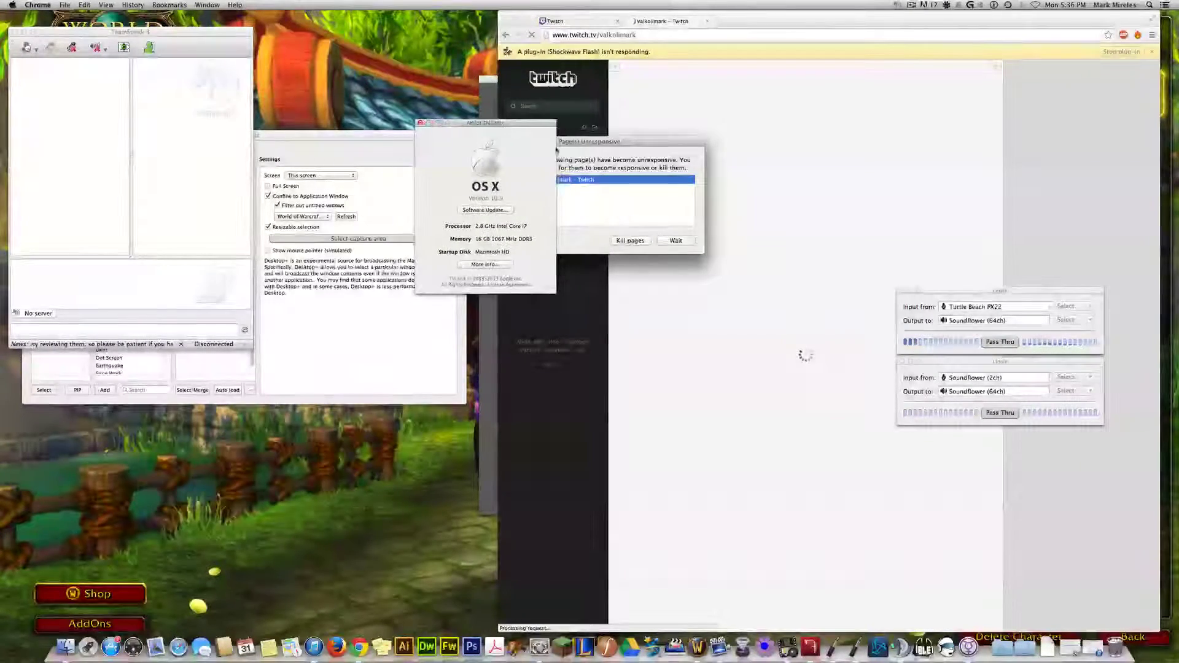
Step: Kill the unresponsive Twitch channel page, close the About This Mac window, and try reloading the page
left_click(638, 241)
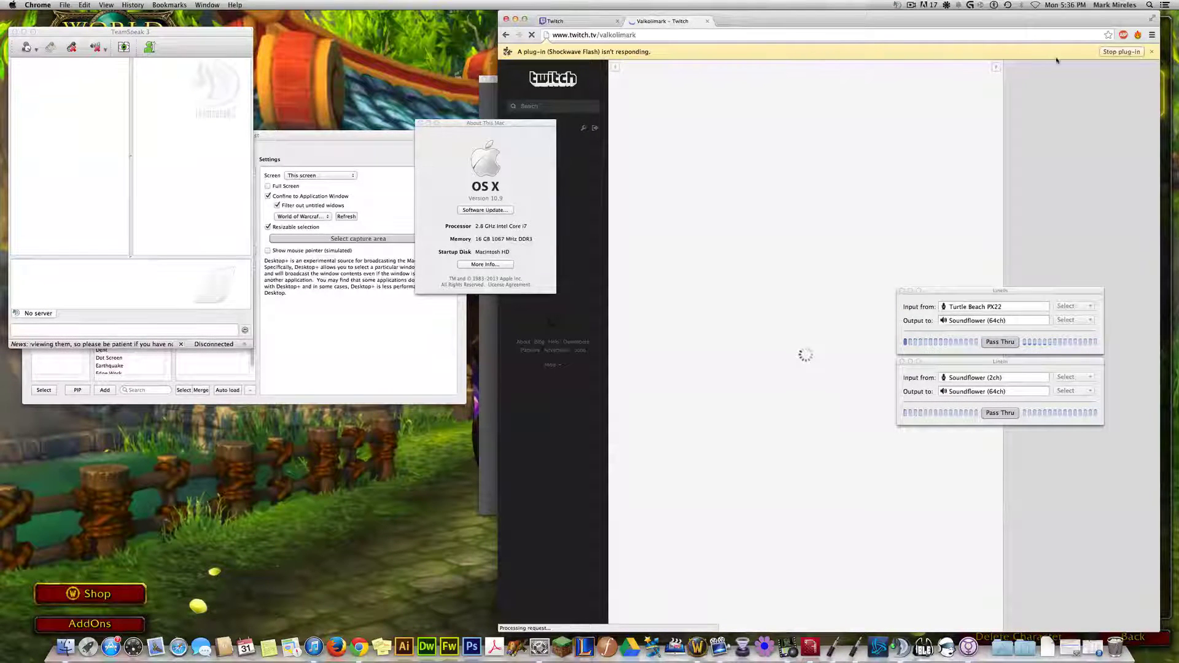
left_click(532, 36)
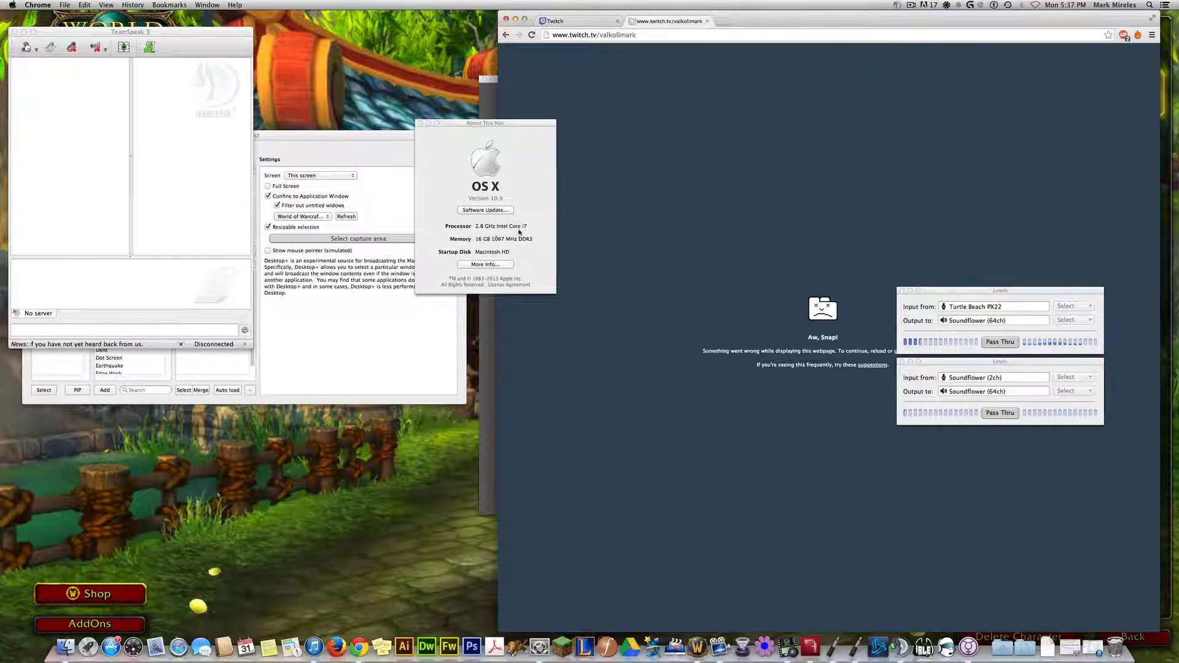
left_click(420, 123)
left_click(532, 35)
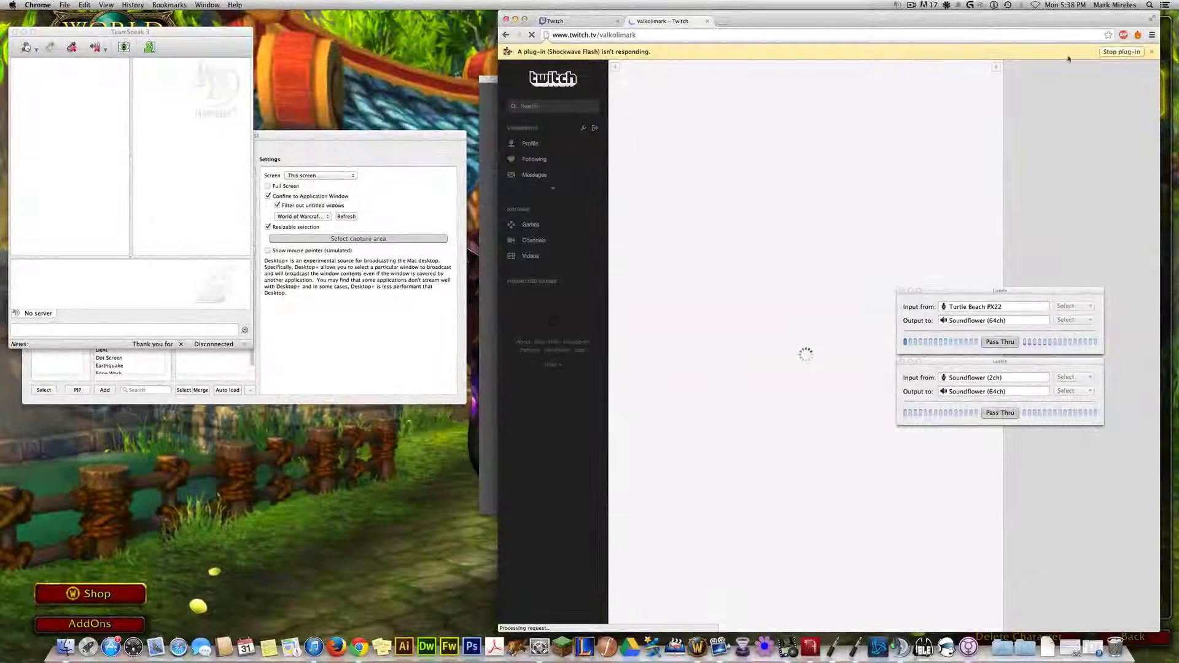
Step: Stop the Shockwave Flash plug-in, kill the unresponsive channel page, and close its tab
left_click(1119, 53)
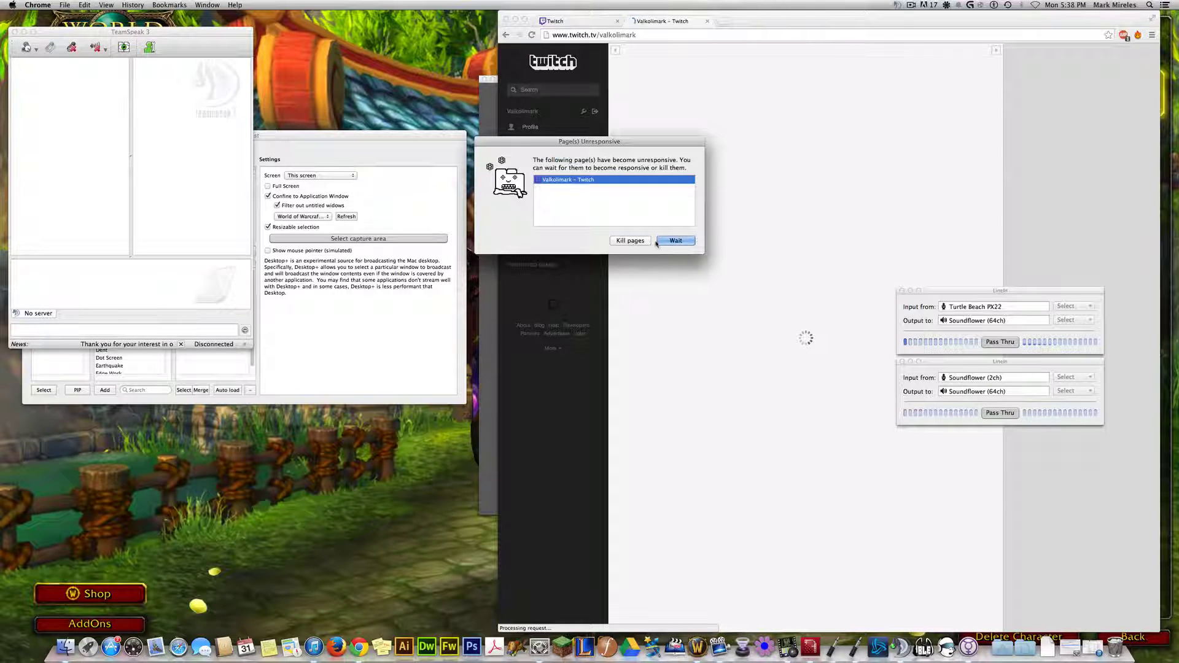
left_click(639, 243)
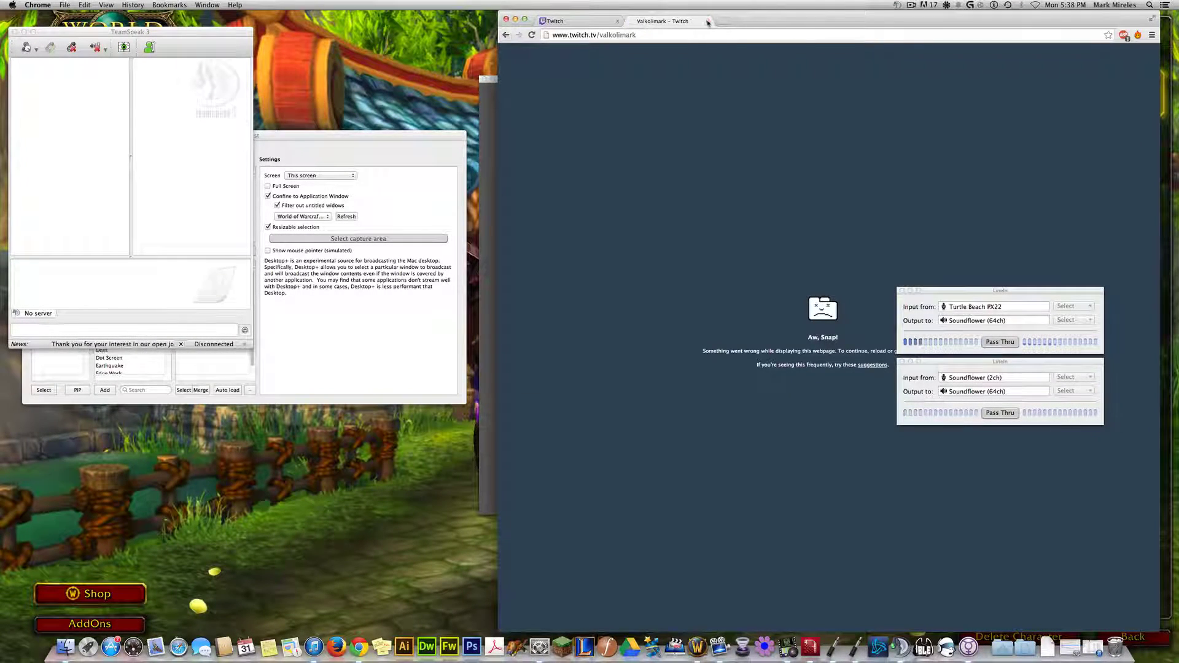
left_click(708, 21)
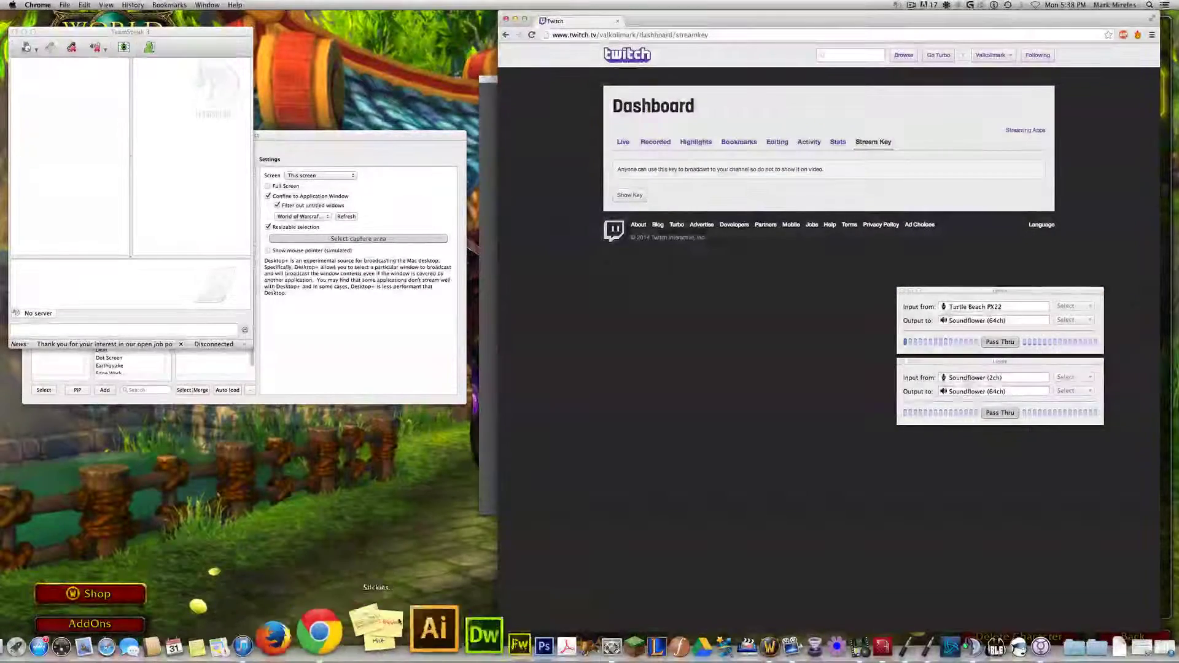
Step: Switch to Firefox and decline making it the default browser
left_click(341, 629)
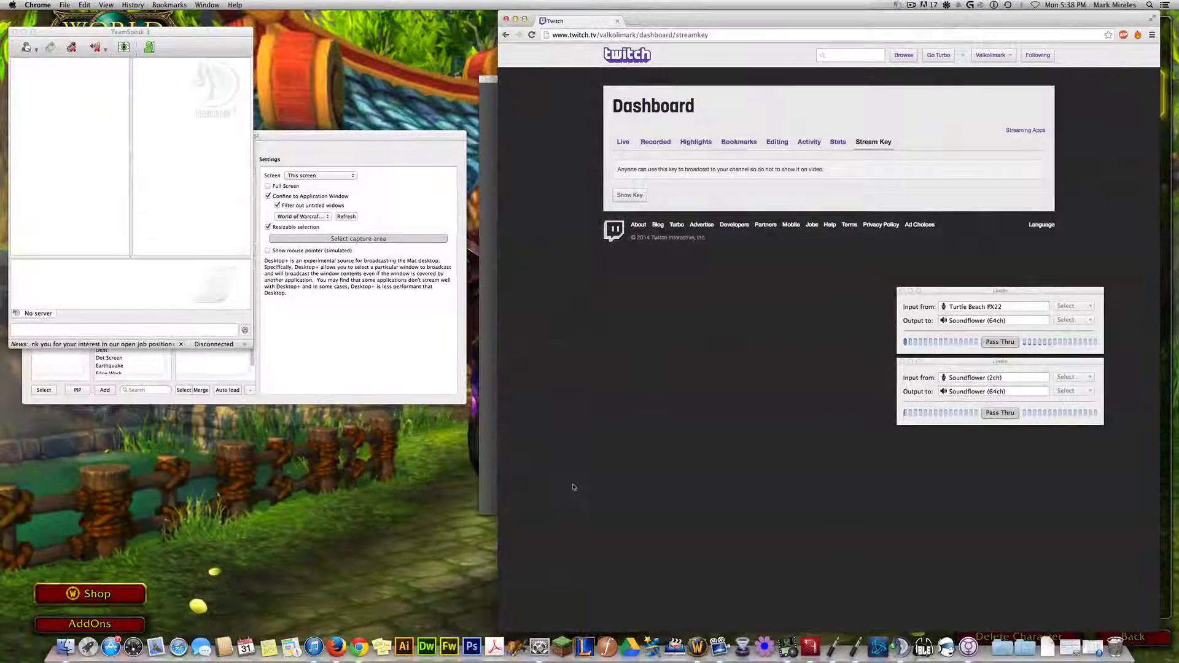
left_click(533, 57)
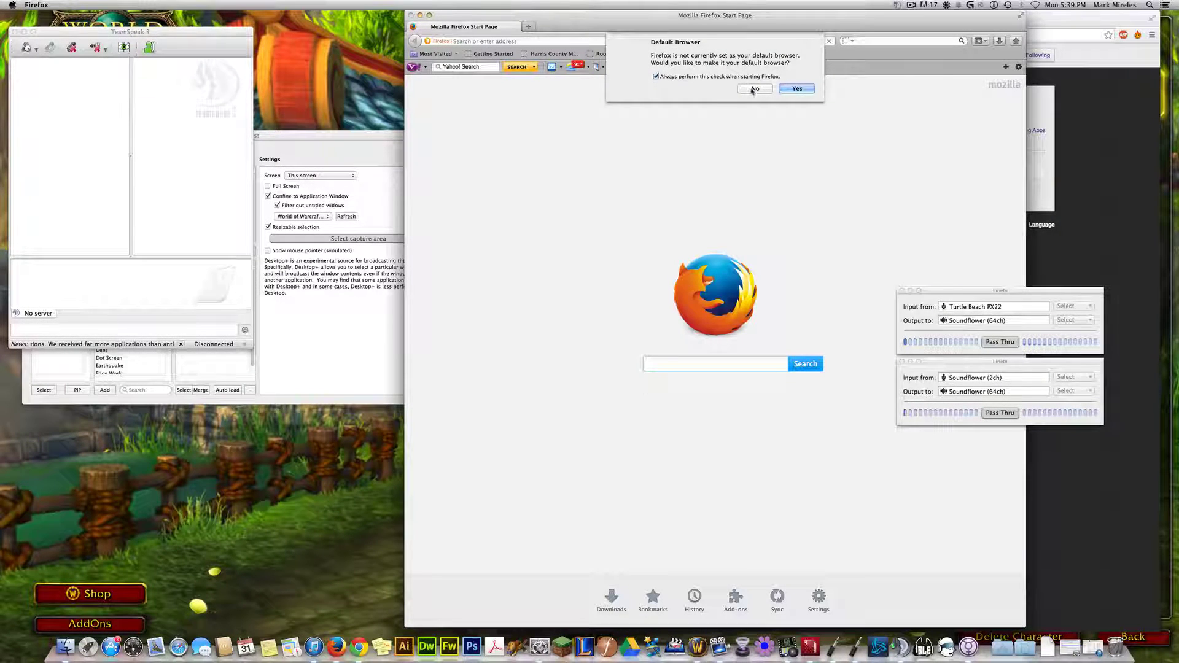
left_click(753, 89)
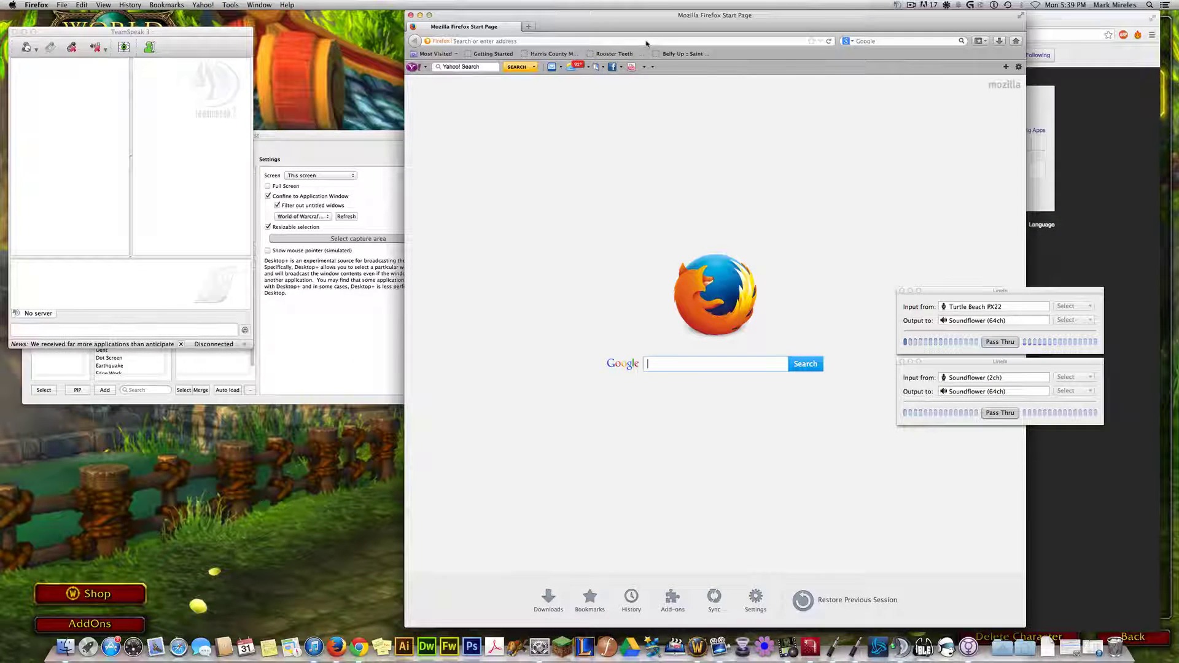
Step: Load the streamer's own channel page on twitch.tv in Firefox to check the live broadcast
left_click(516, 42)
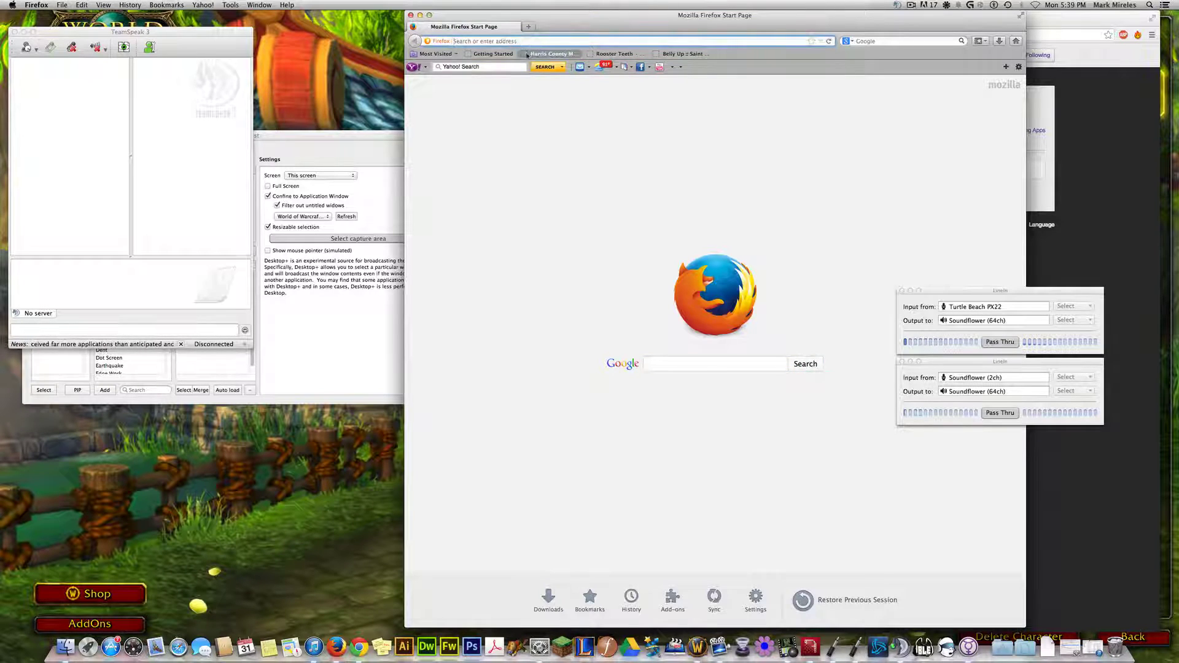
type("t")
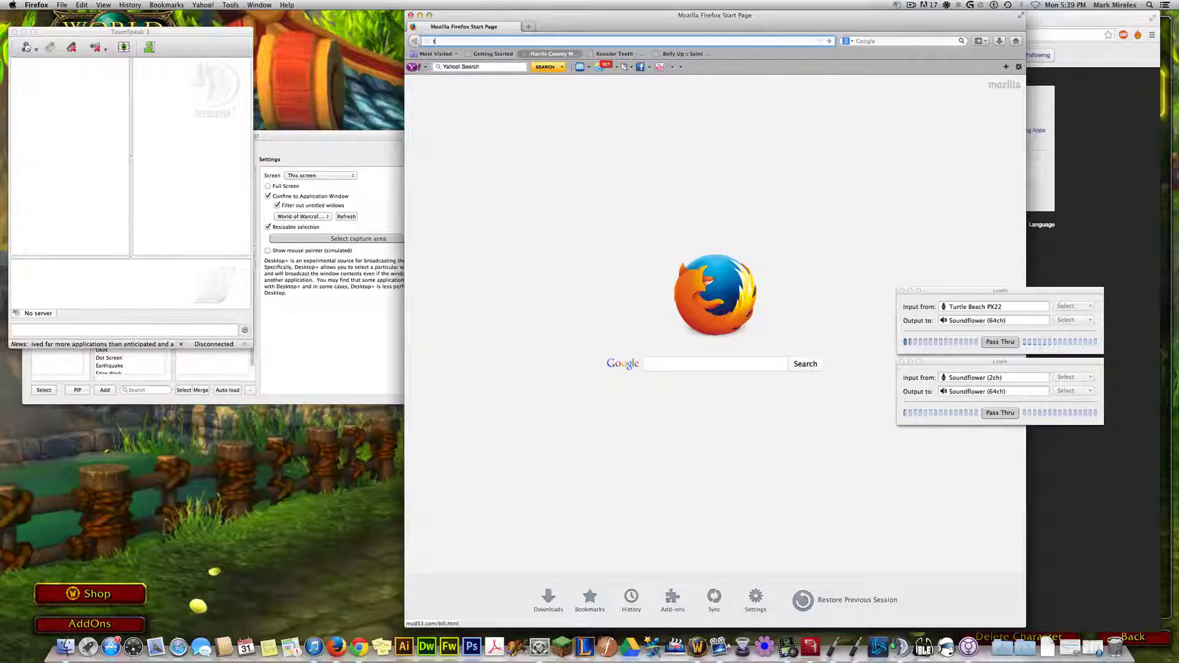
type("witch.tv")
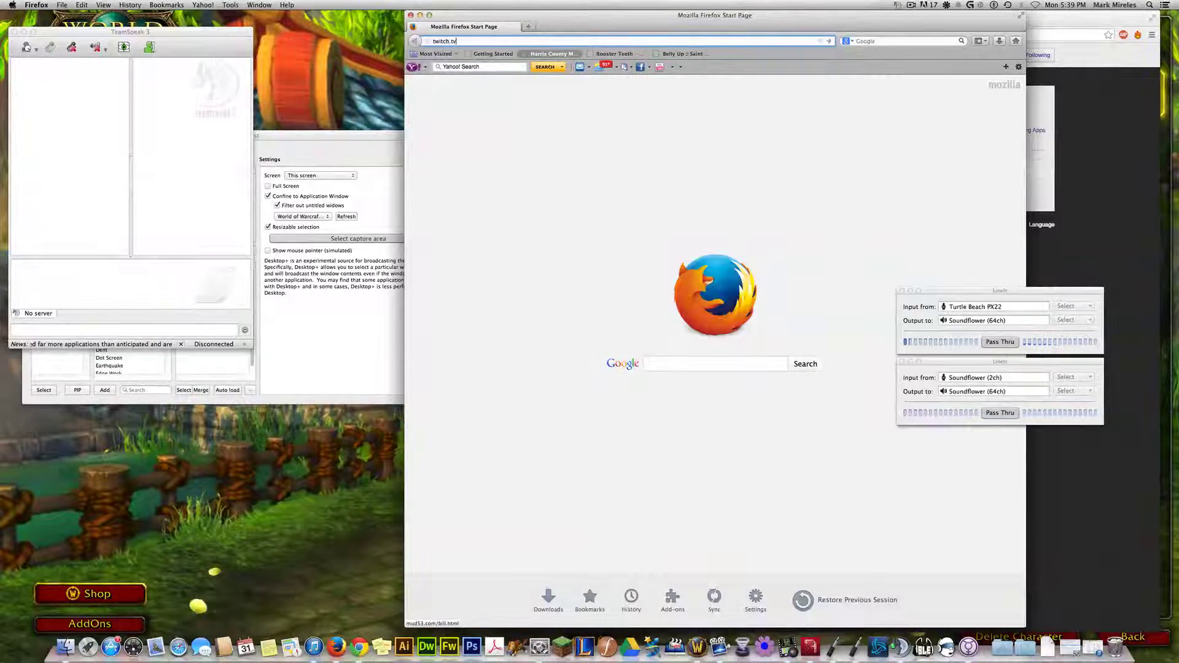
type("/valkolim")
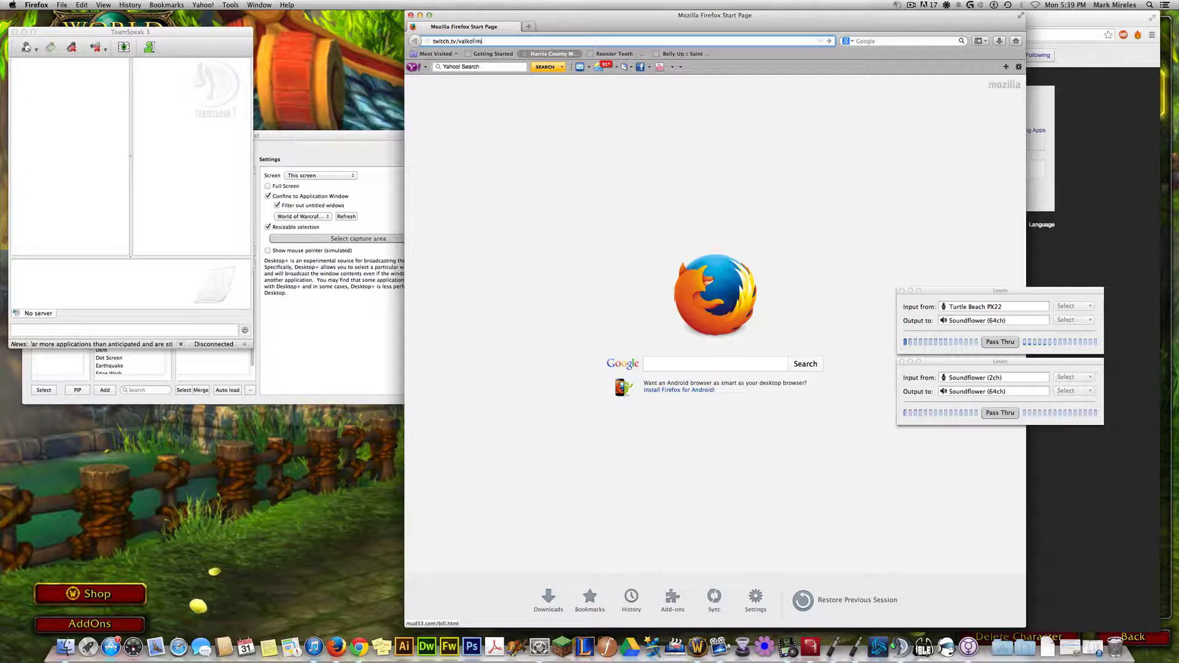
type("ark")
key("Return")
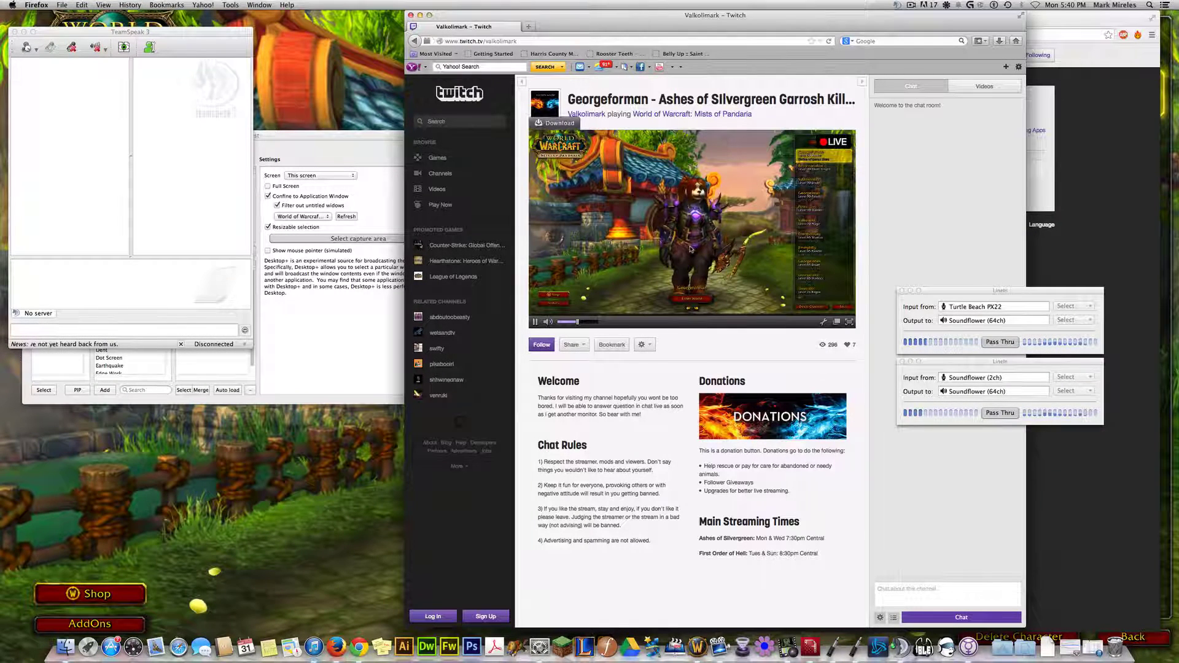
Step: Pause the channel's live video and close the Firefox window, returning to the Twitch dashboard in Chrome
left_click(535, 322)
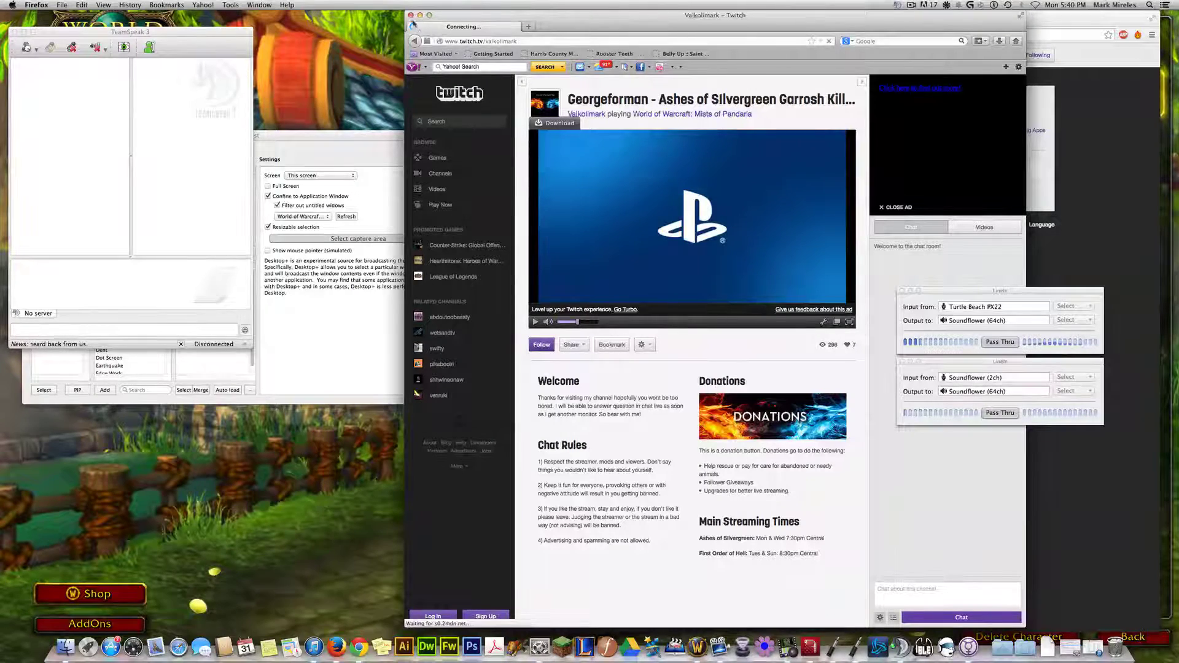
left_click(410, 15)
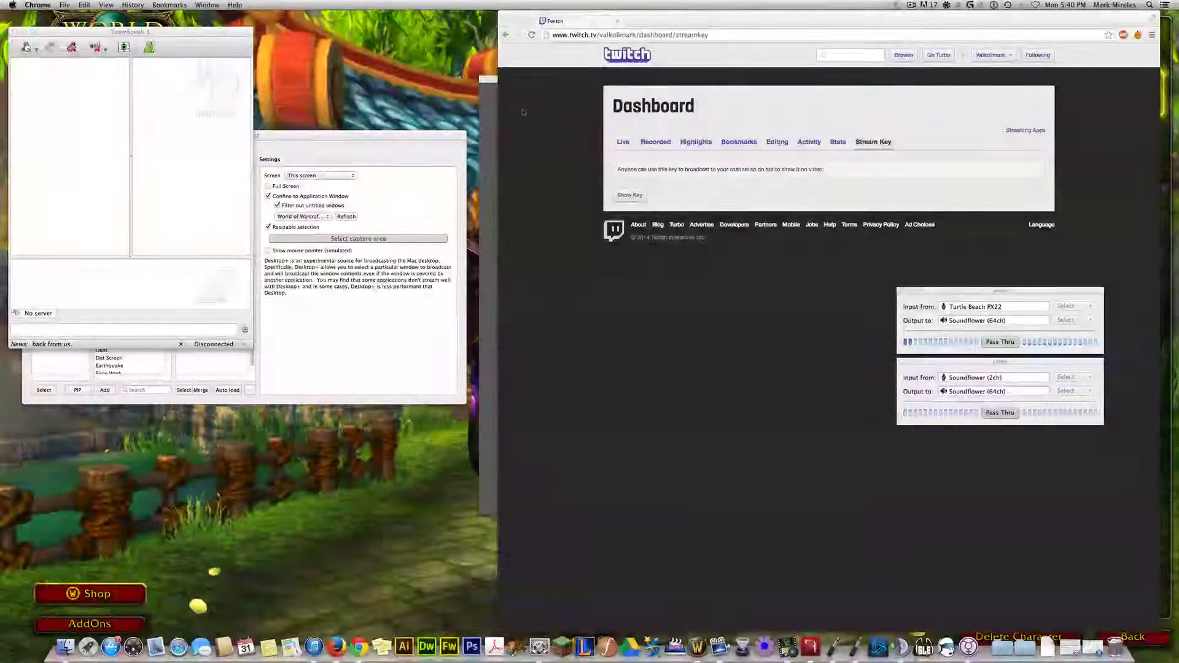
left_click(537, 61)
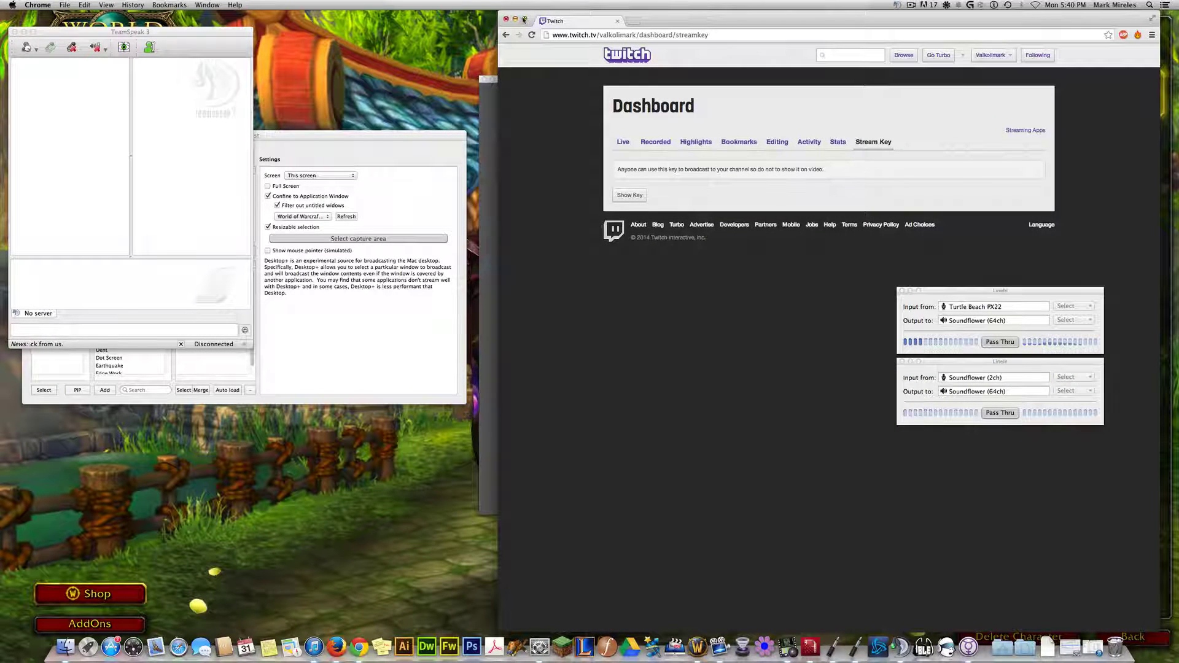